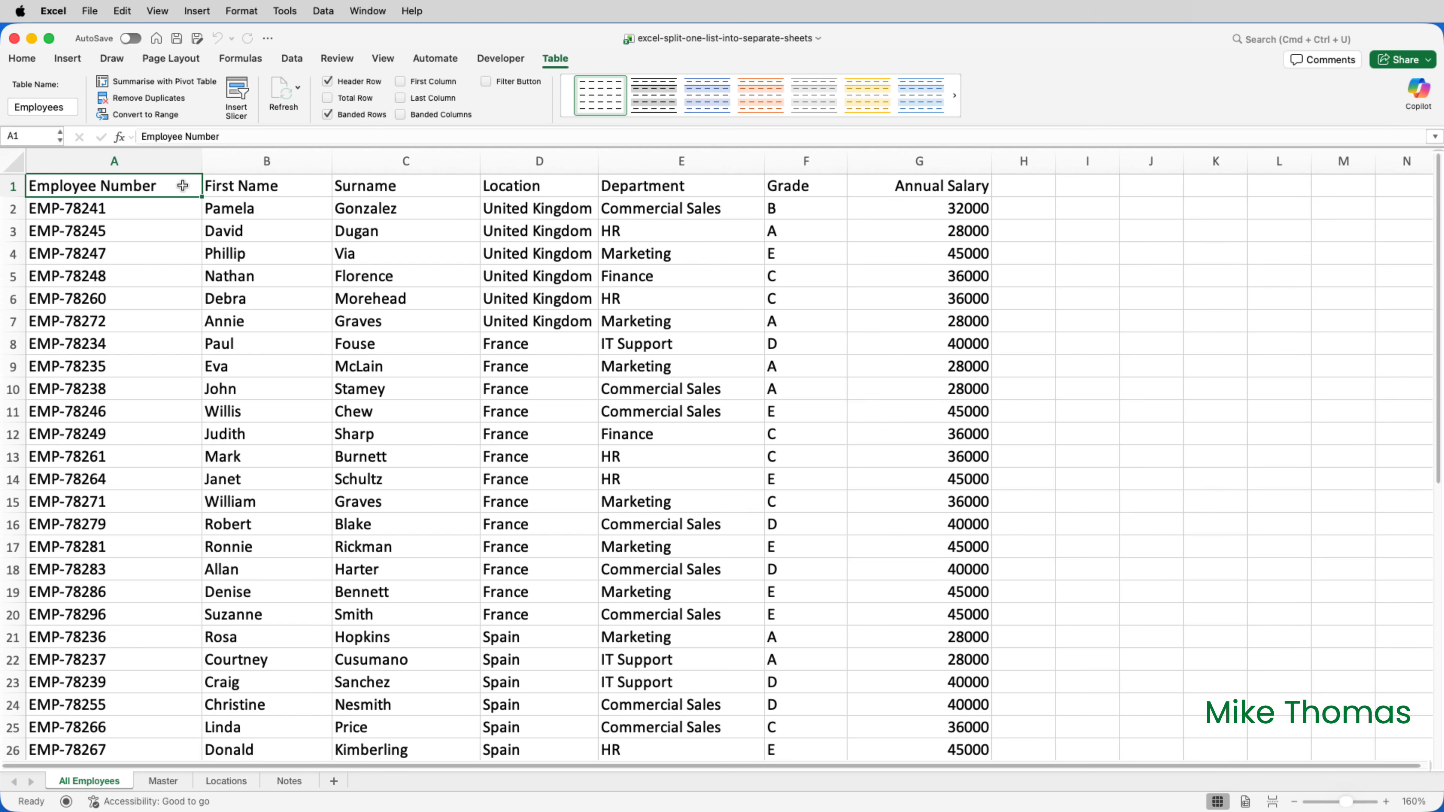
- Examine the Master sheet's FILTER formula against the All Employees list, plus the CELL and TEXTAFTER formulas on the Notes sheet
{"action": "left_click", "coordinate": [164, 783]}
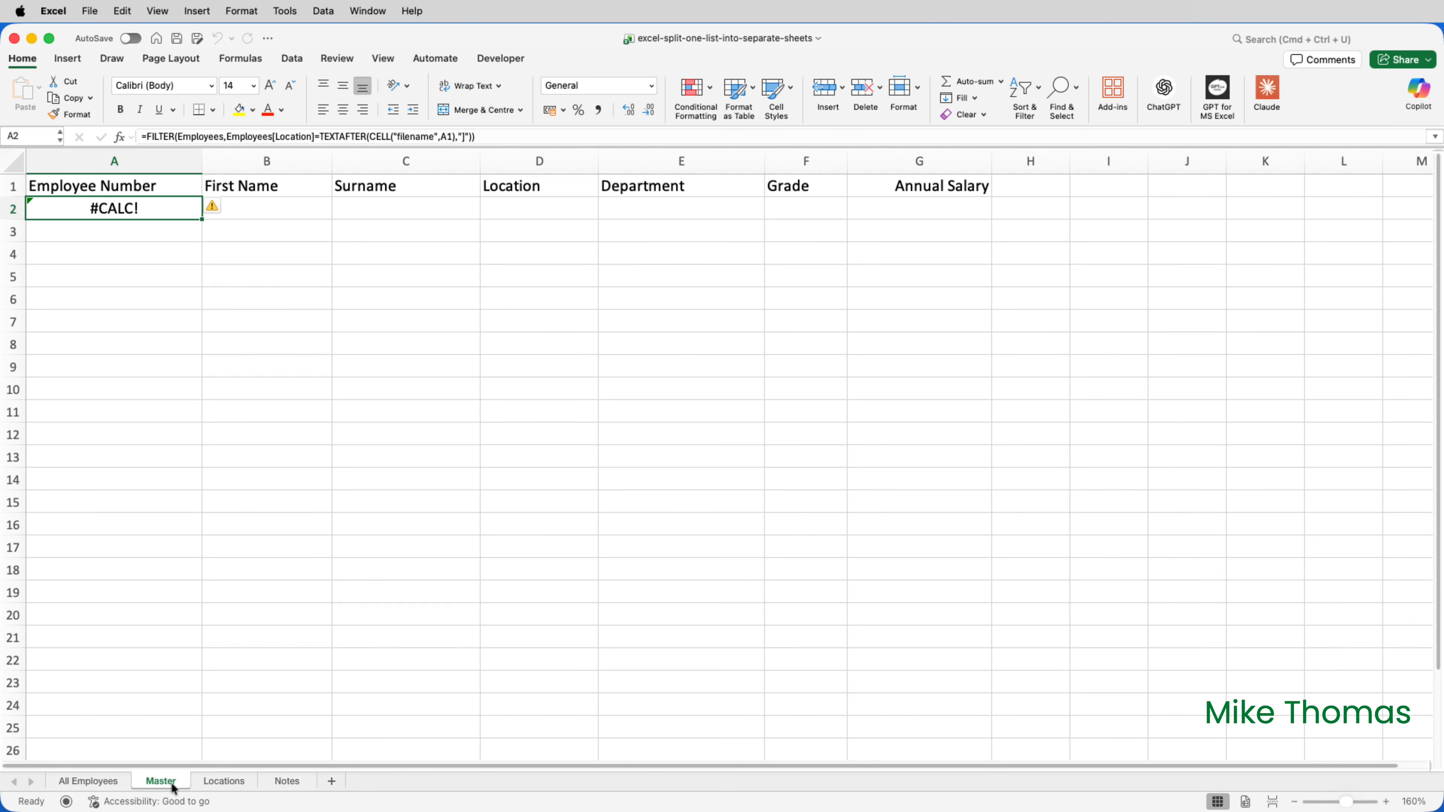
{"action": "left_click", "coordinate": [110, 784]}
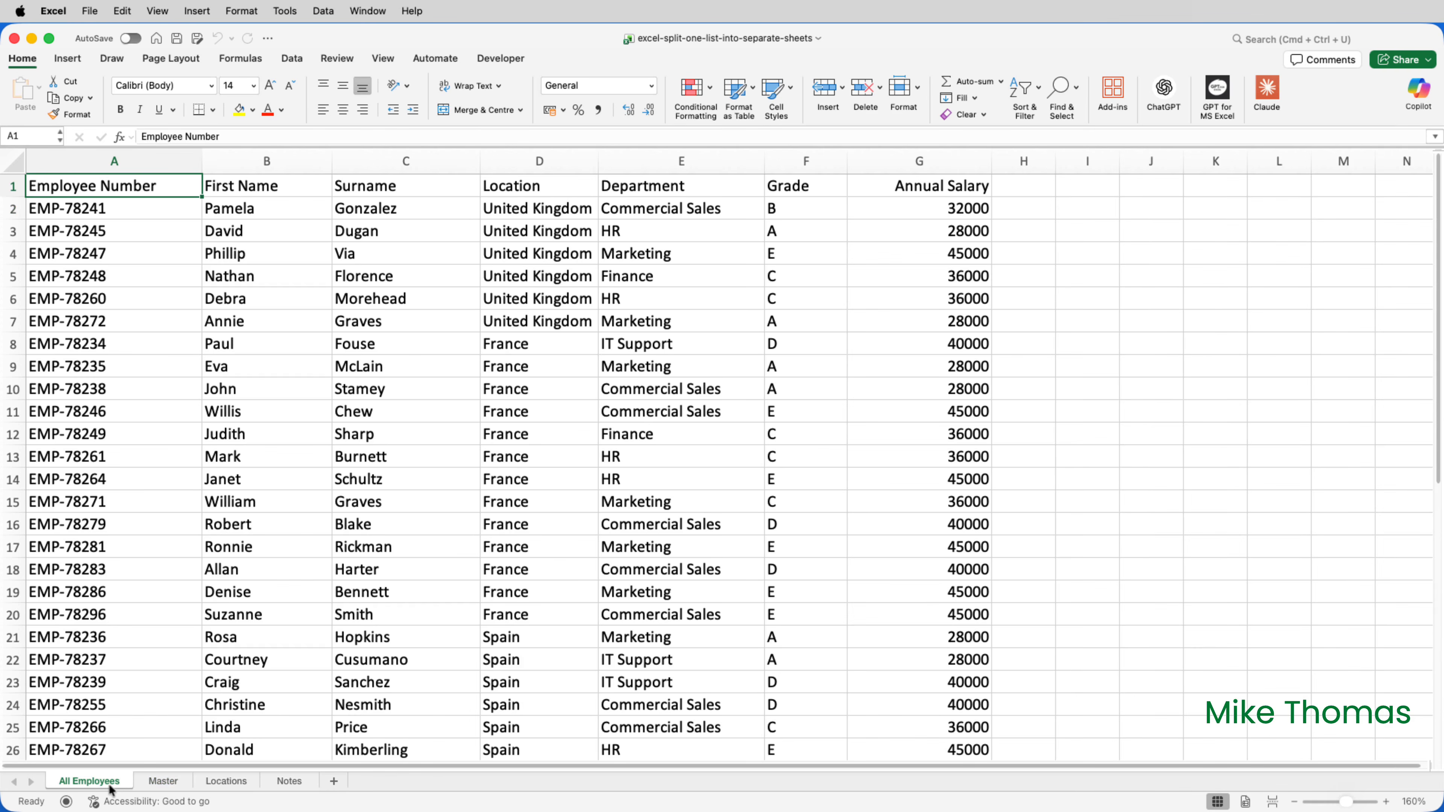
{"action": "left_click", "coordinate": [160, 782]}
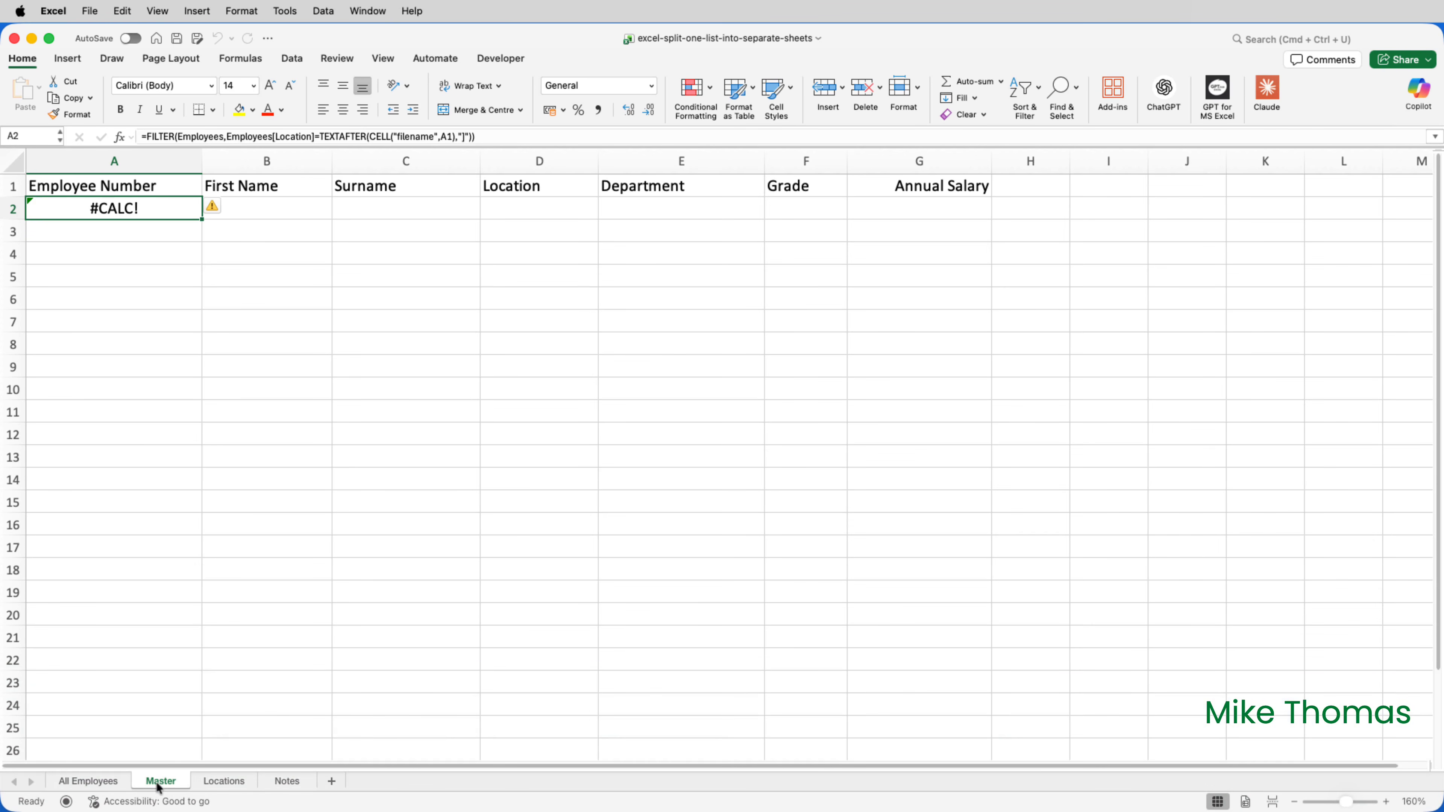
{"action": "left_click", "coordinate": [108, 784]}
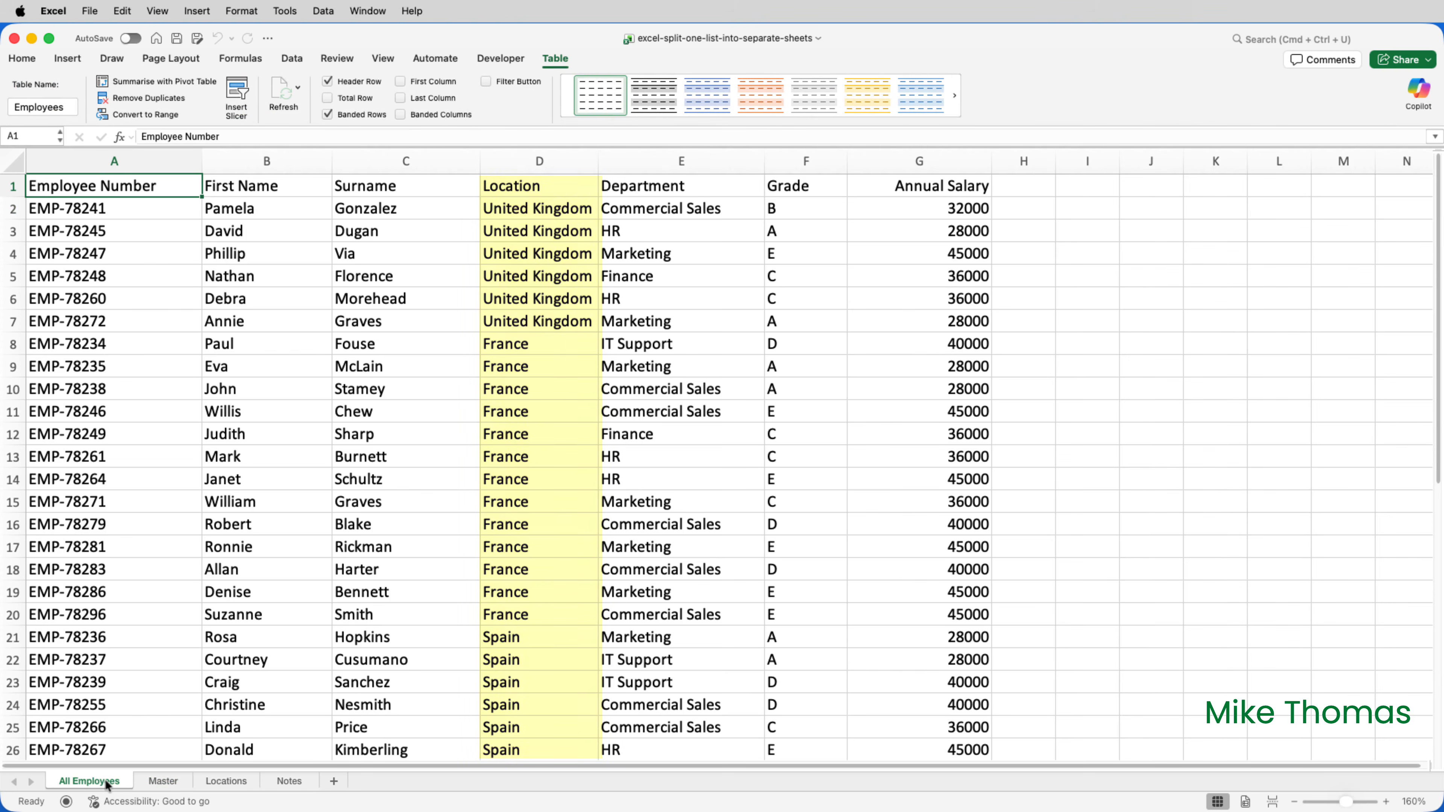
{"action": "left_click", "coordinate": [162, 783]}
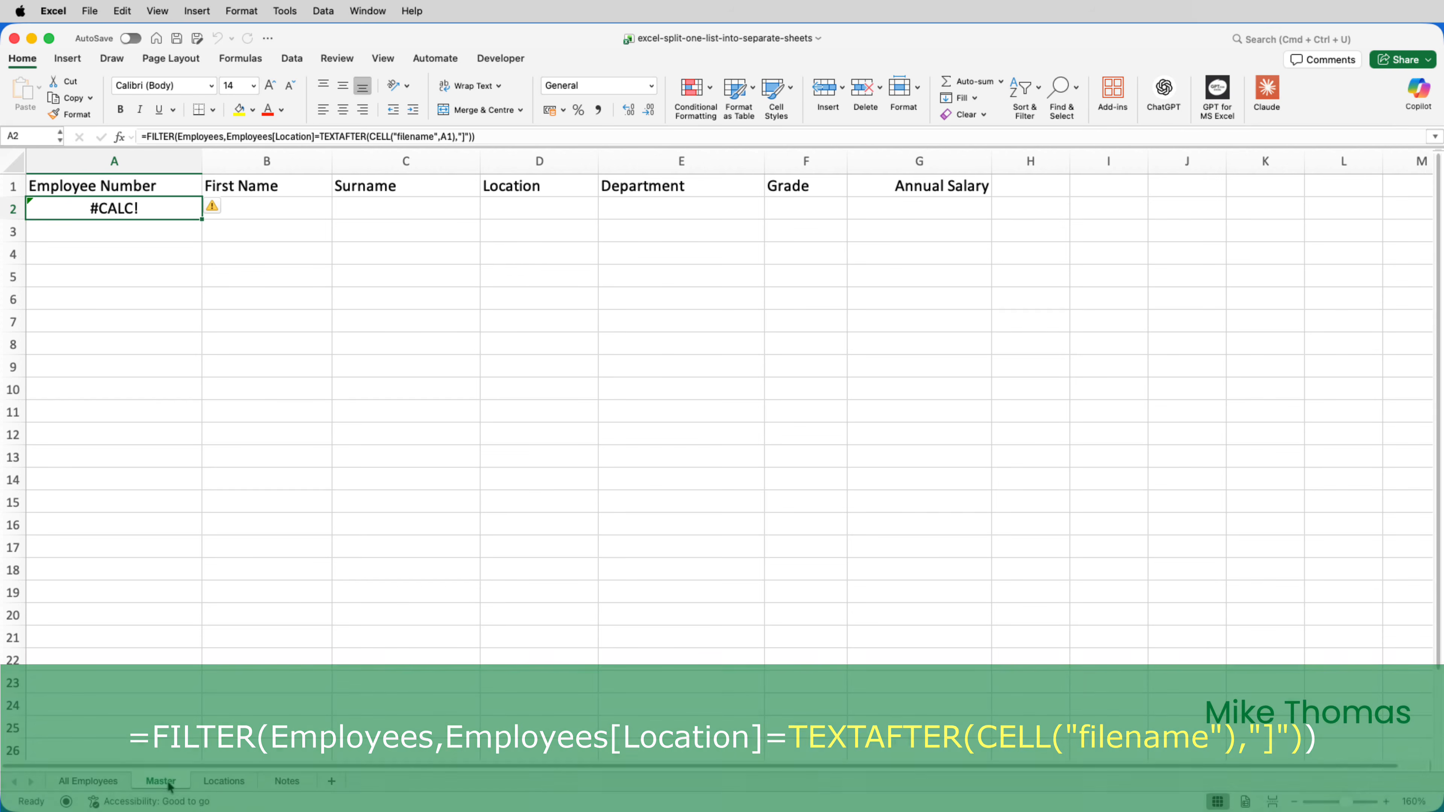
{"action": "left_click", "coordinate": [288, 782]}
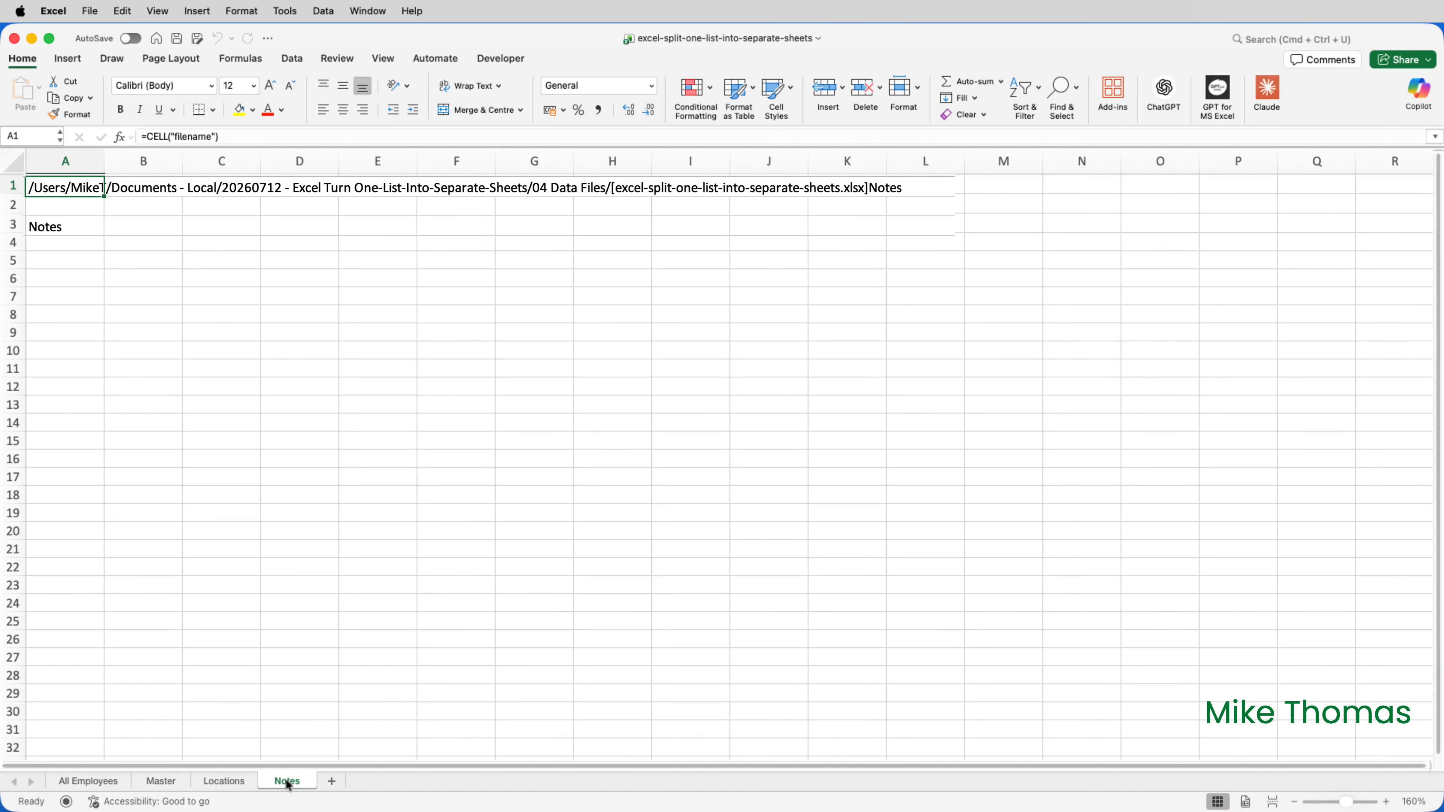
{"action": "key", "text": "Down"}
{"action": "key", "text": "Down"}
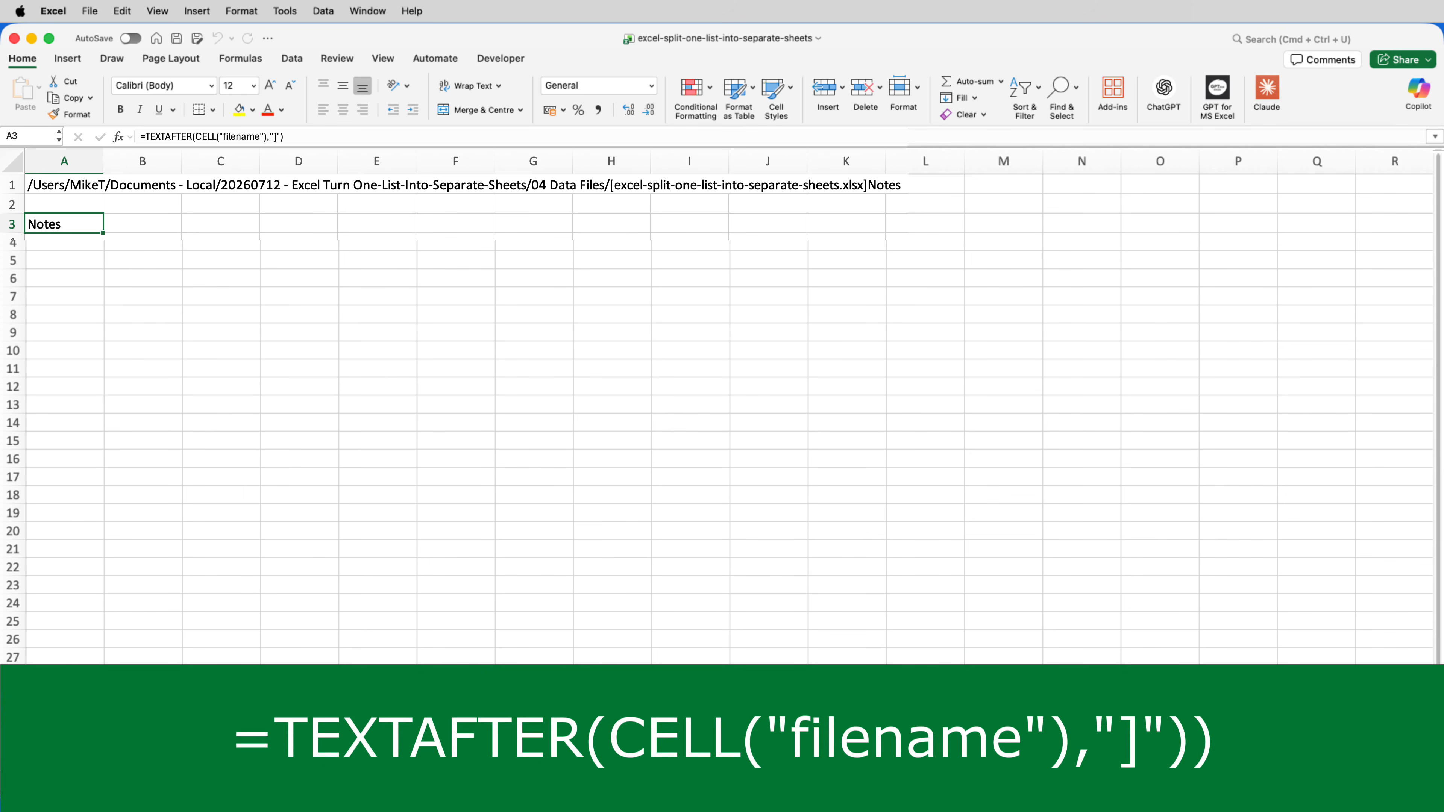
- Create a copy of the Master sheet in front of All Employees and rename the copy France
{"action": "left_click", "coordinate": [116, 787]}
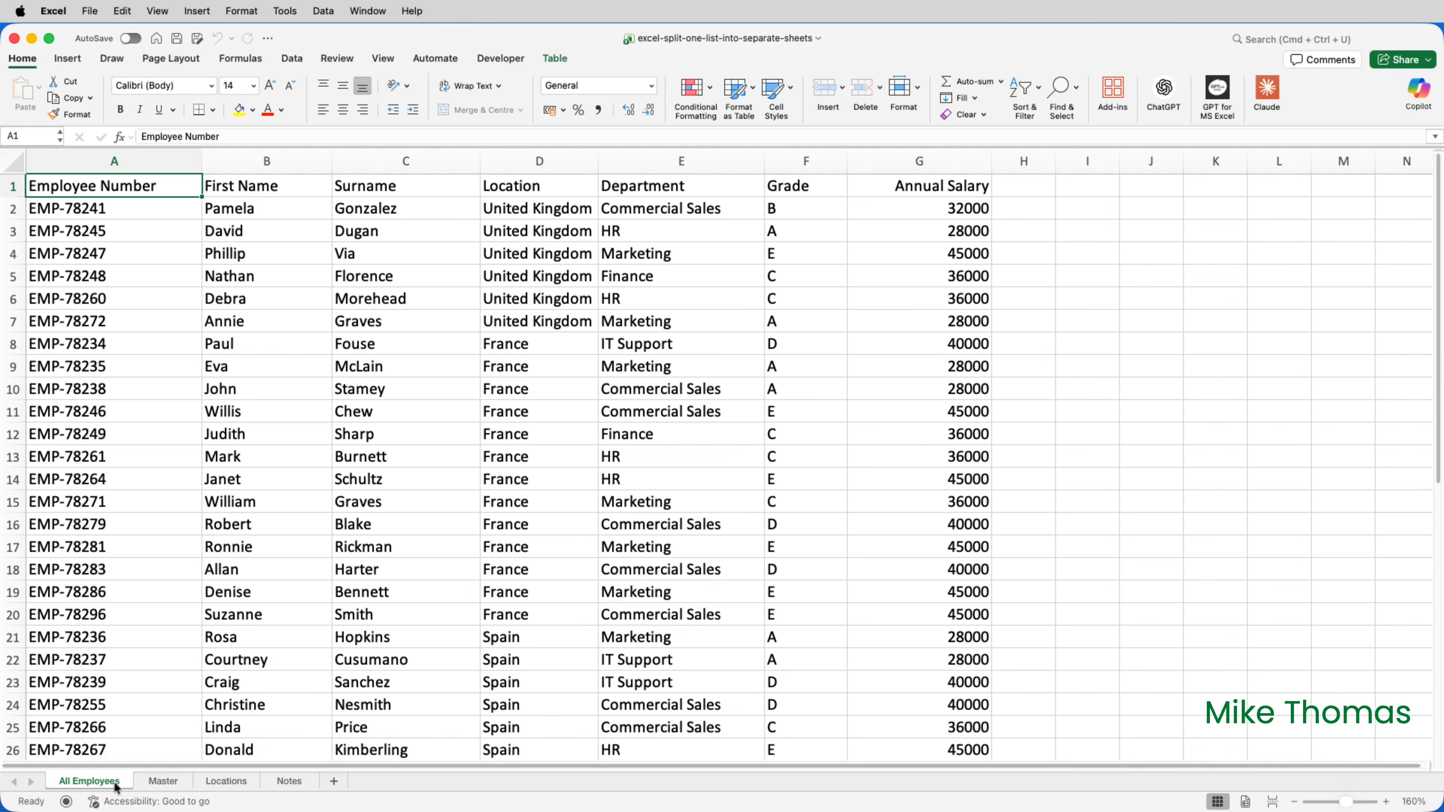
{"action": "right_click", "coordinate": [159, 784]}
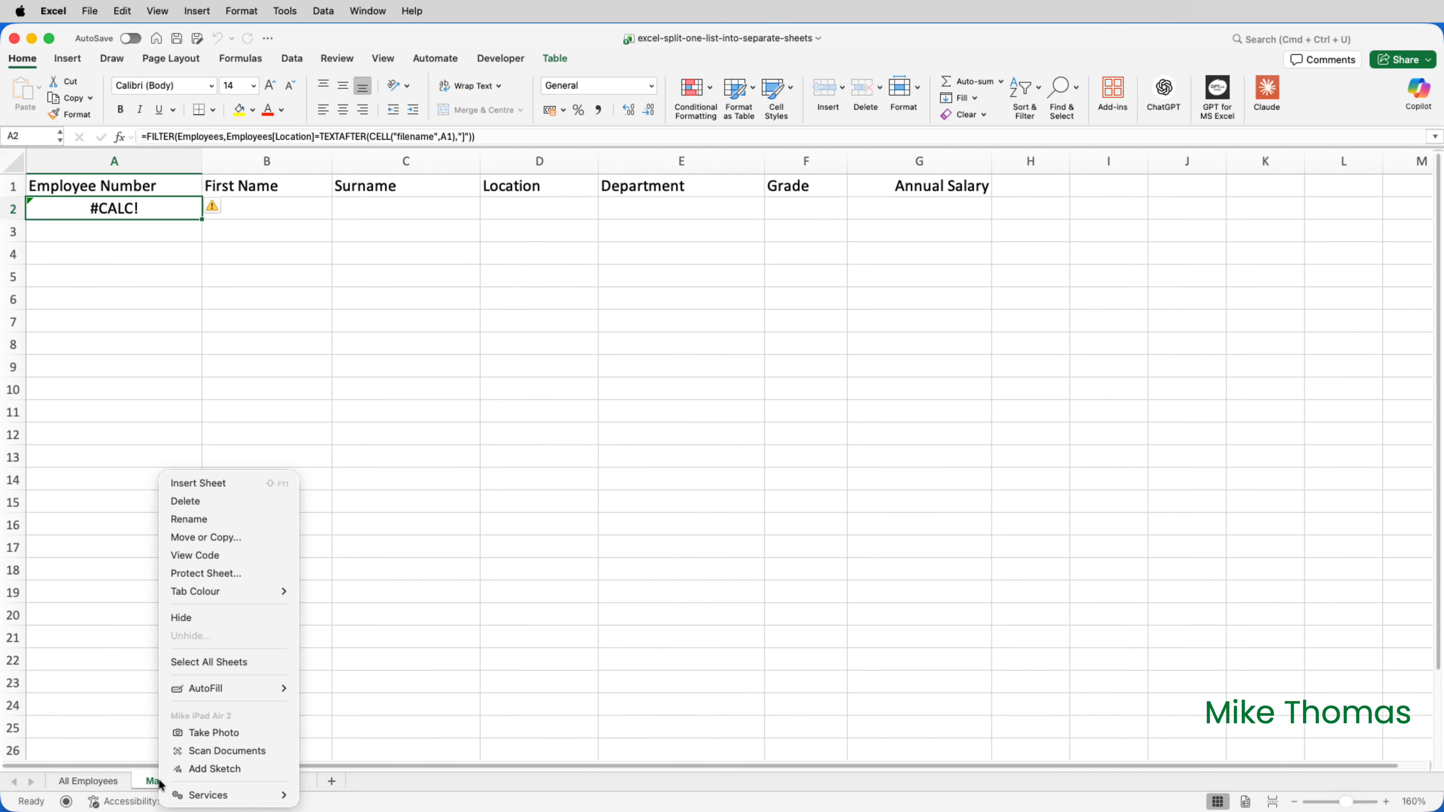
{"action": "left_click", "coordinate": [214, 538]}
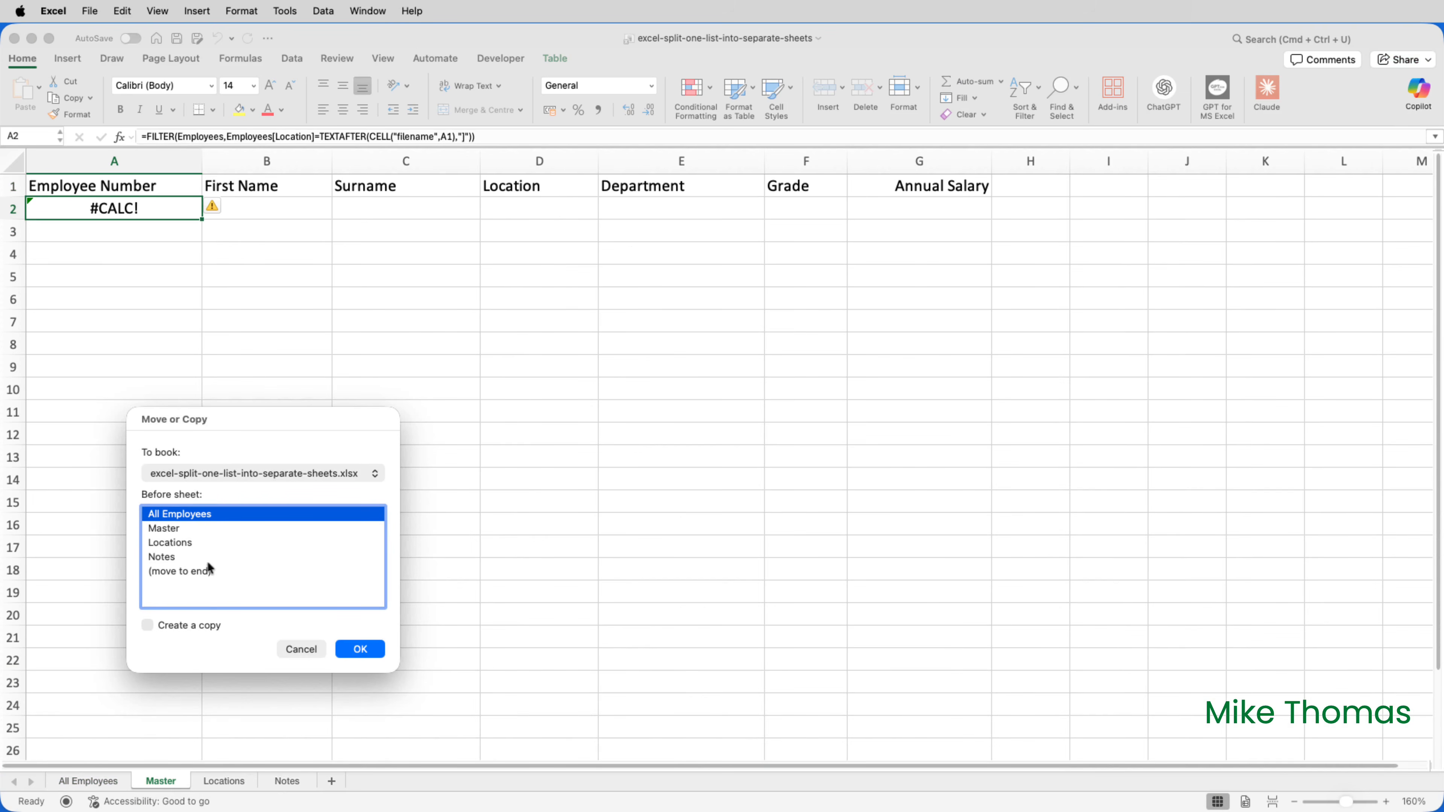
{"action": "left_click", "coordinate": [183, 627]}
{"action": "left_click", "coordinate": [360, 649]}
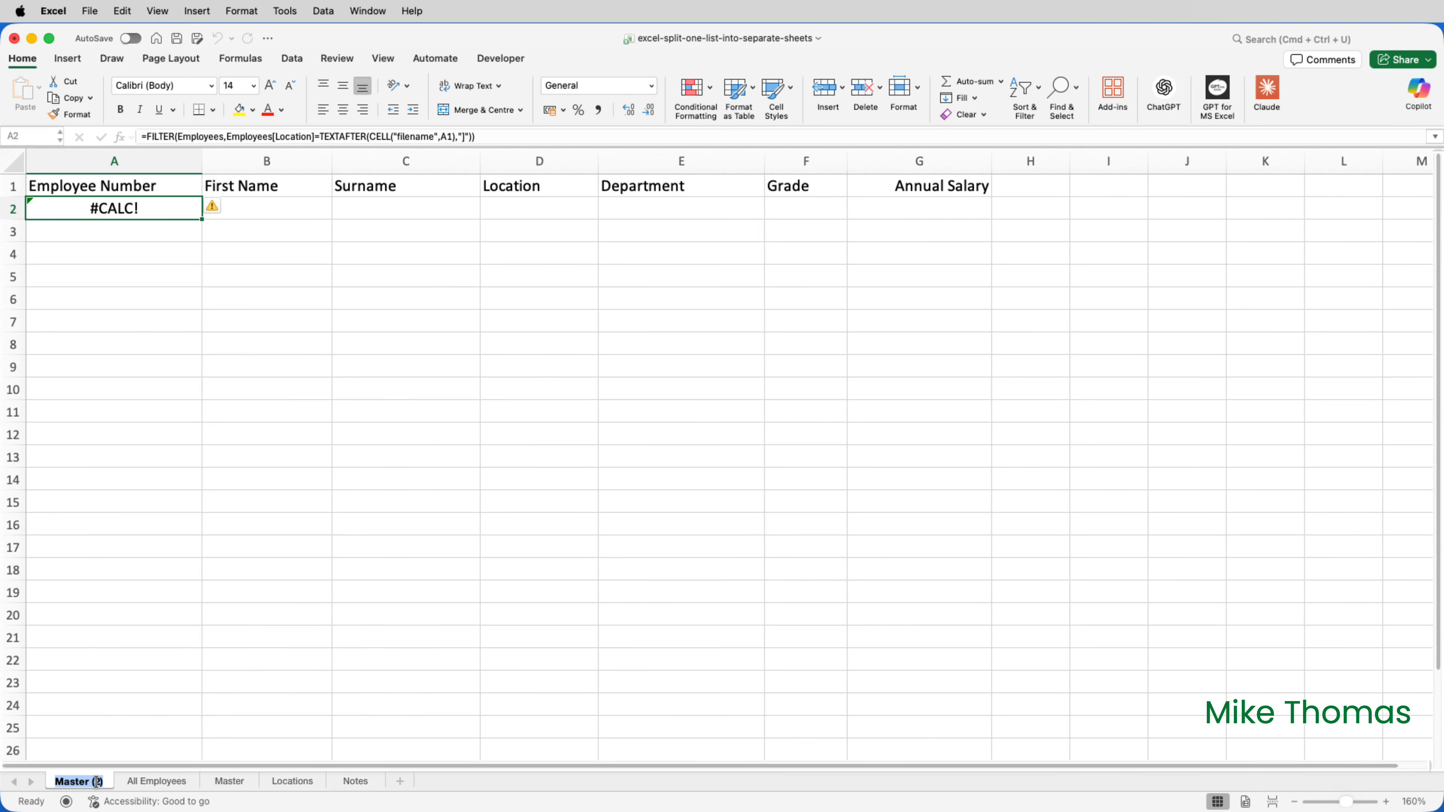
{"action": "double_click", "coordinate": [80, 781]}
{"action": "type", "text": "France"}
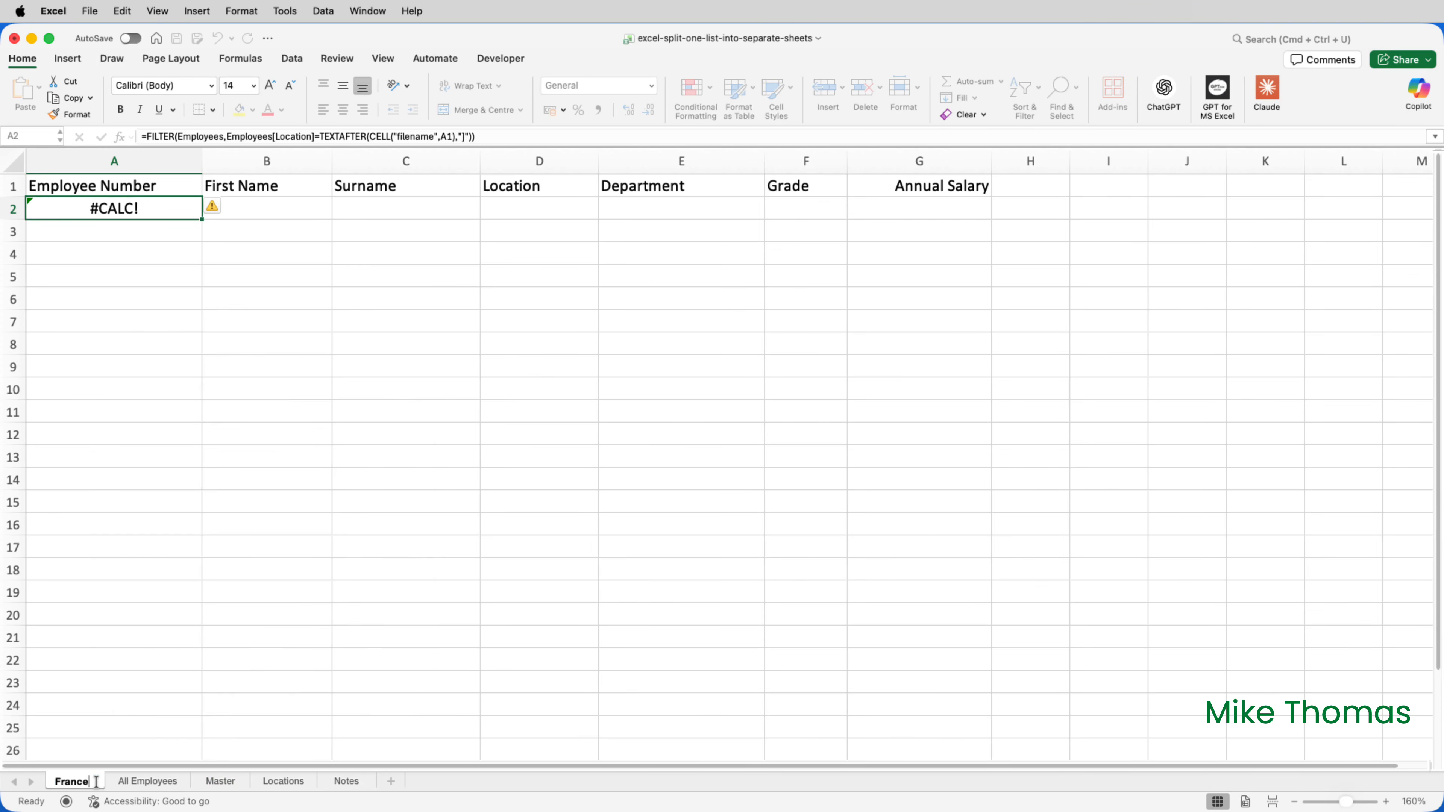
{"action": "key", "text": "Return"}
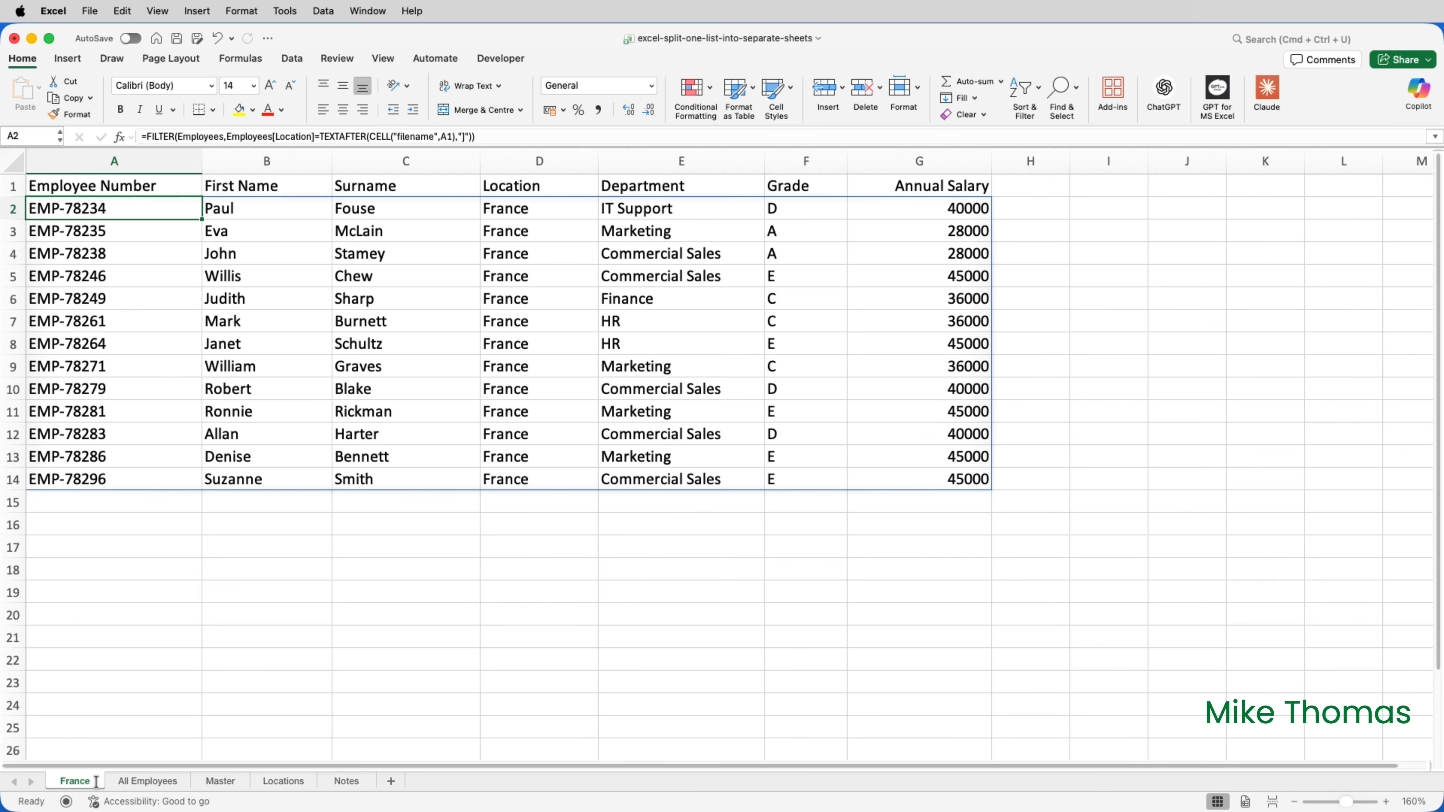
- Create a second copy of the Master sheet in front of All Employees and rename that copy Spain
{"action": "left_click", "coordinate": [141, 783]}
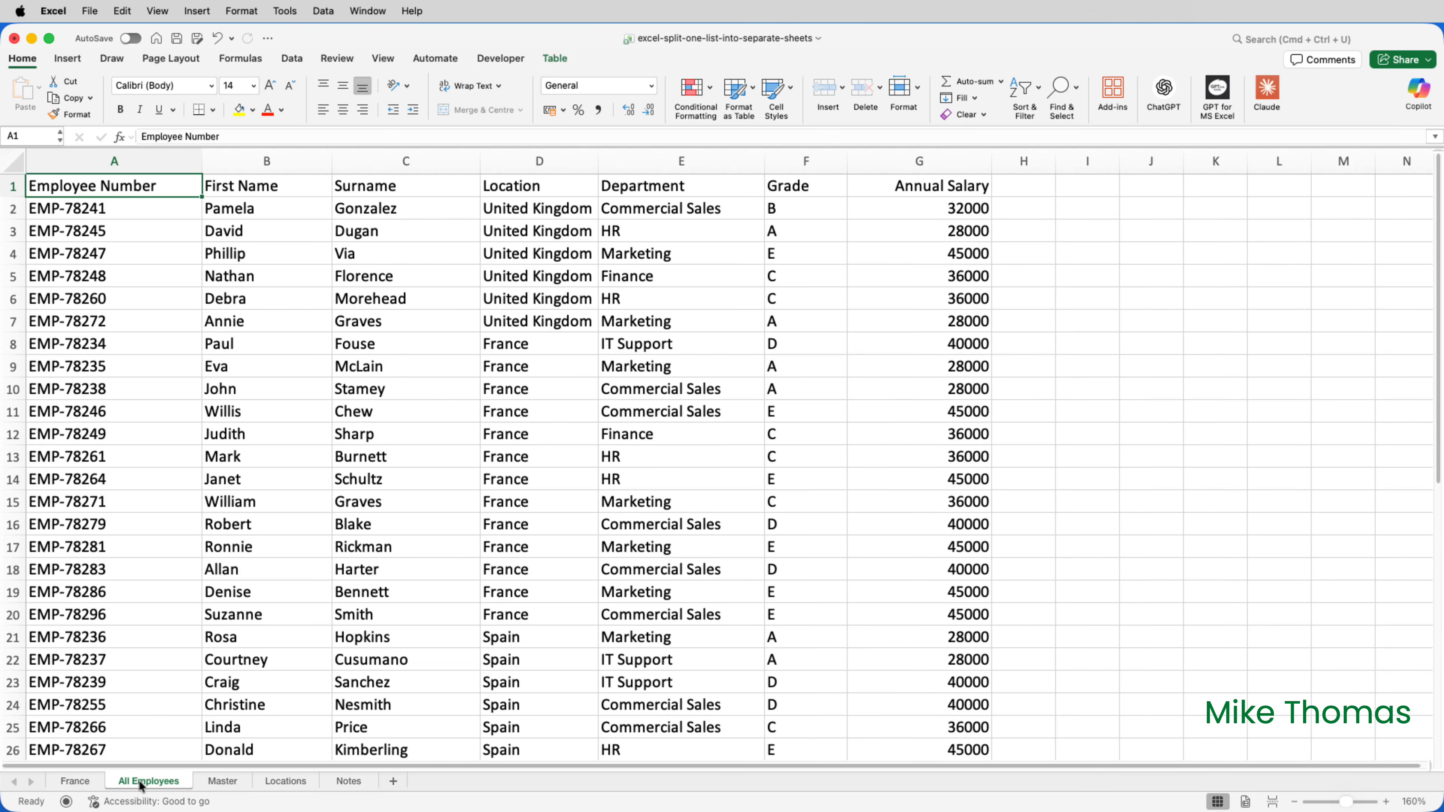
{"action": "left_click", "coordinate": [76, 783]}
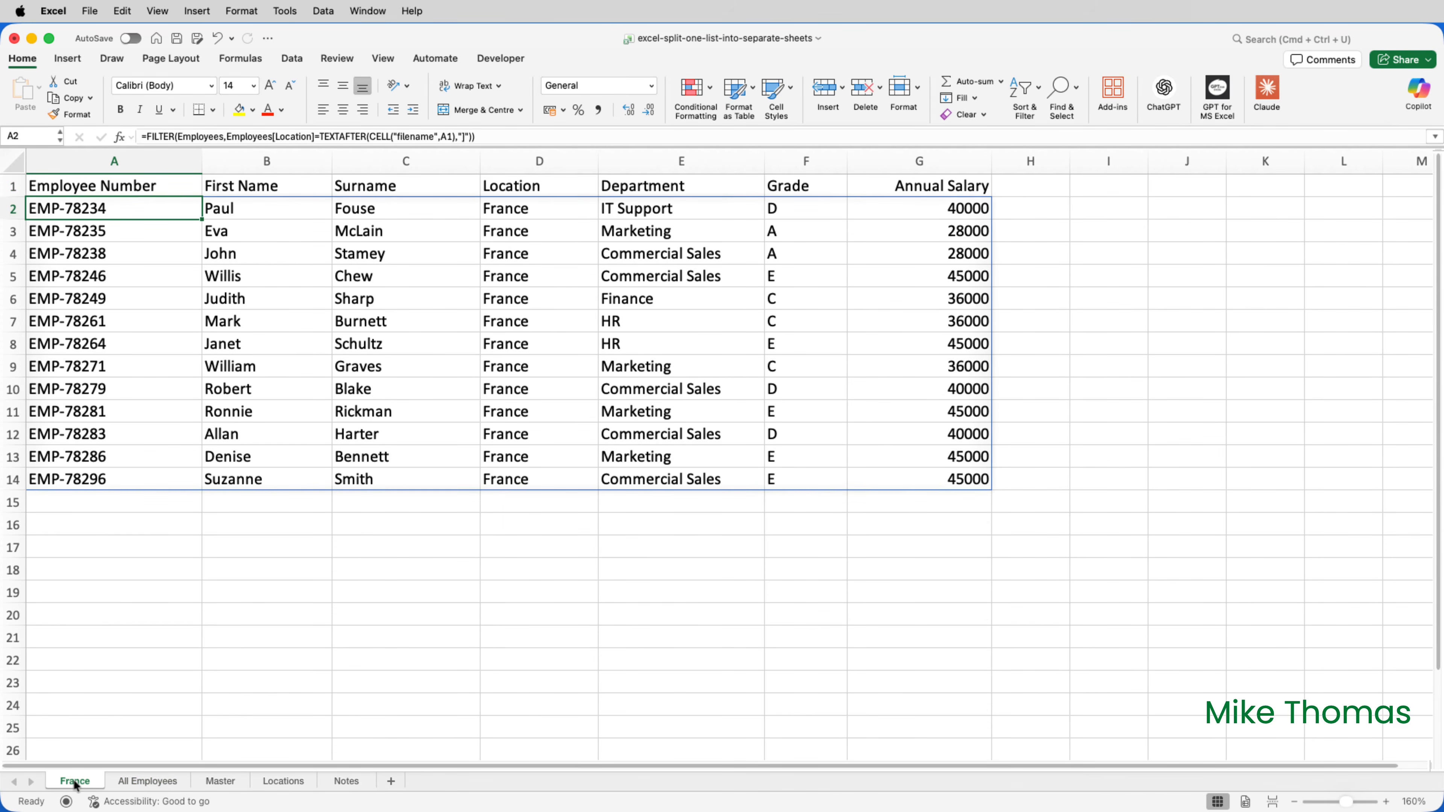
{"action": "right_click", "coordinate": [227, 788]}
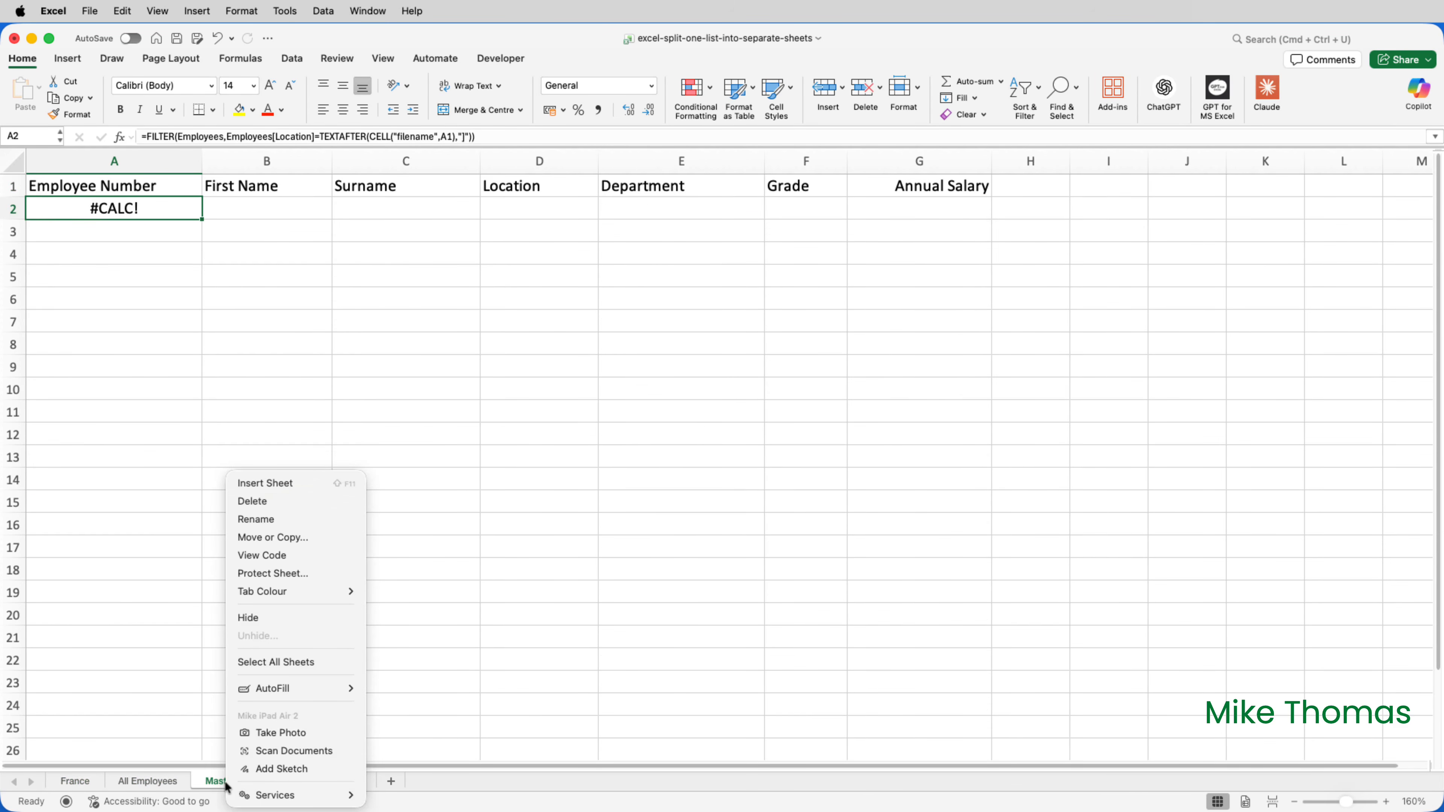
{"action": "left_click", "coordinate": [311, 542]}
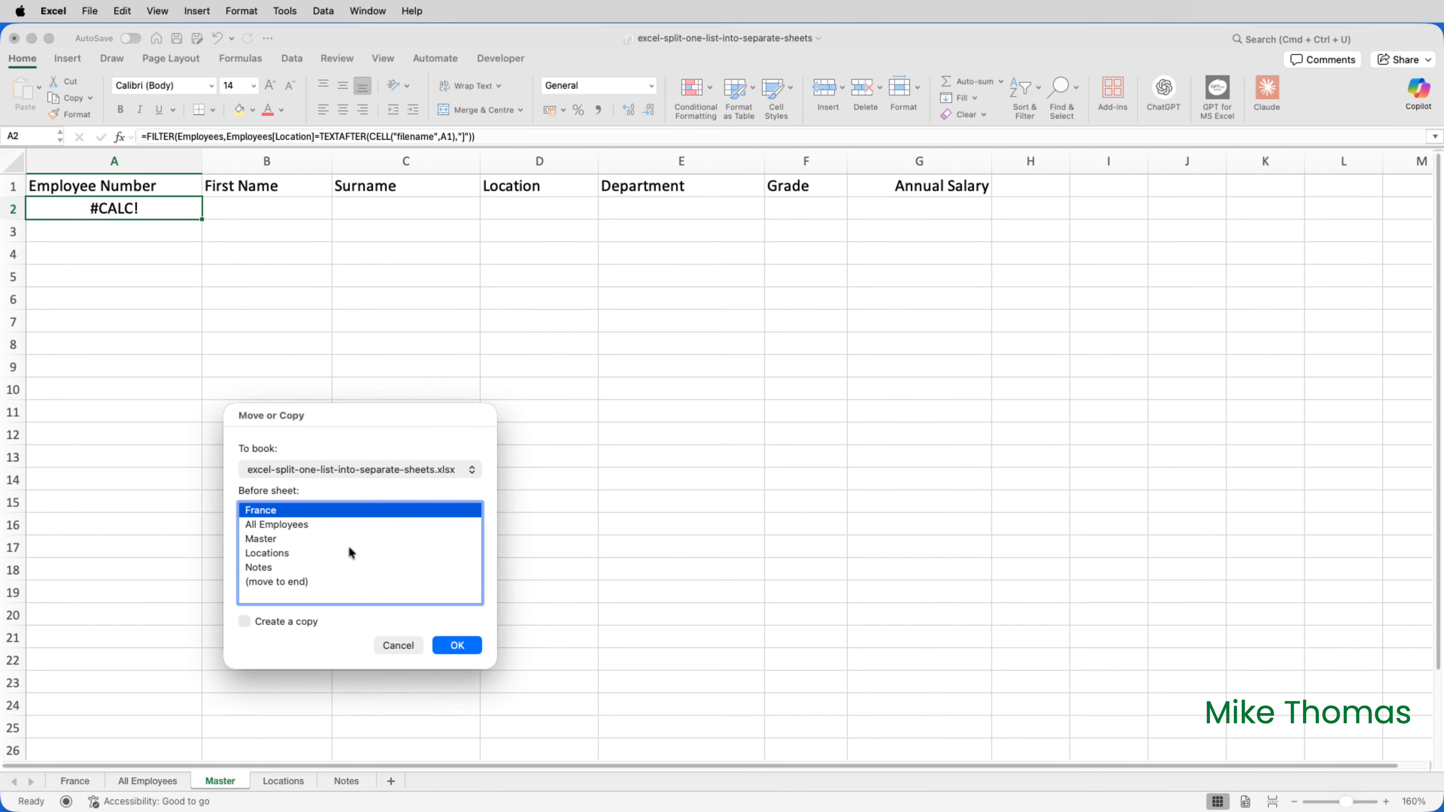
{"action": "left_click", "coordinate": [287, 526]}
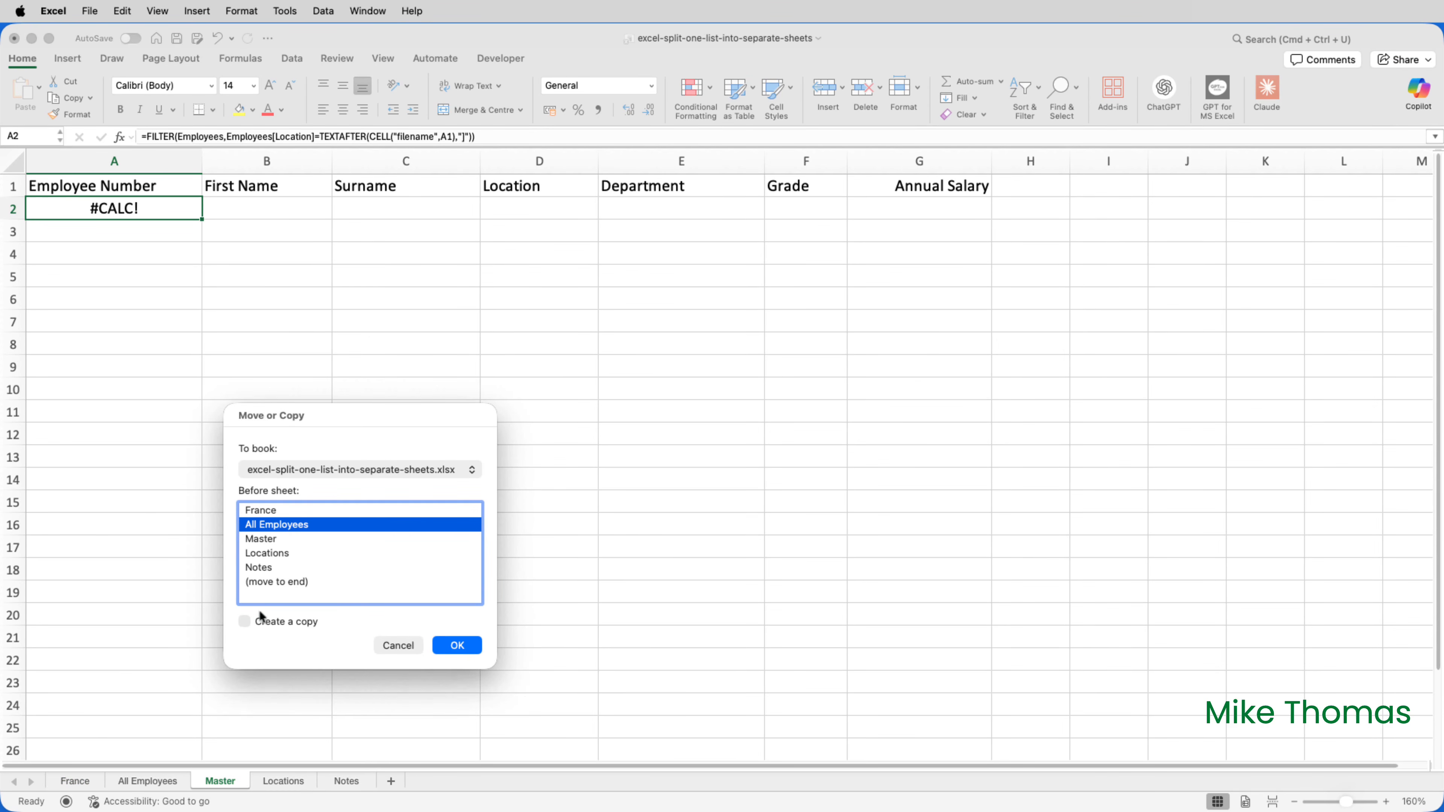
{"action": "left_click", "coordinate": [455, 645]}
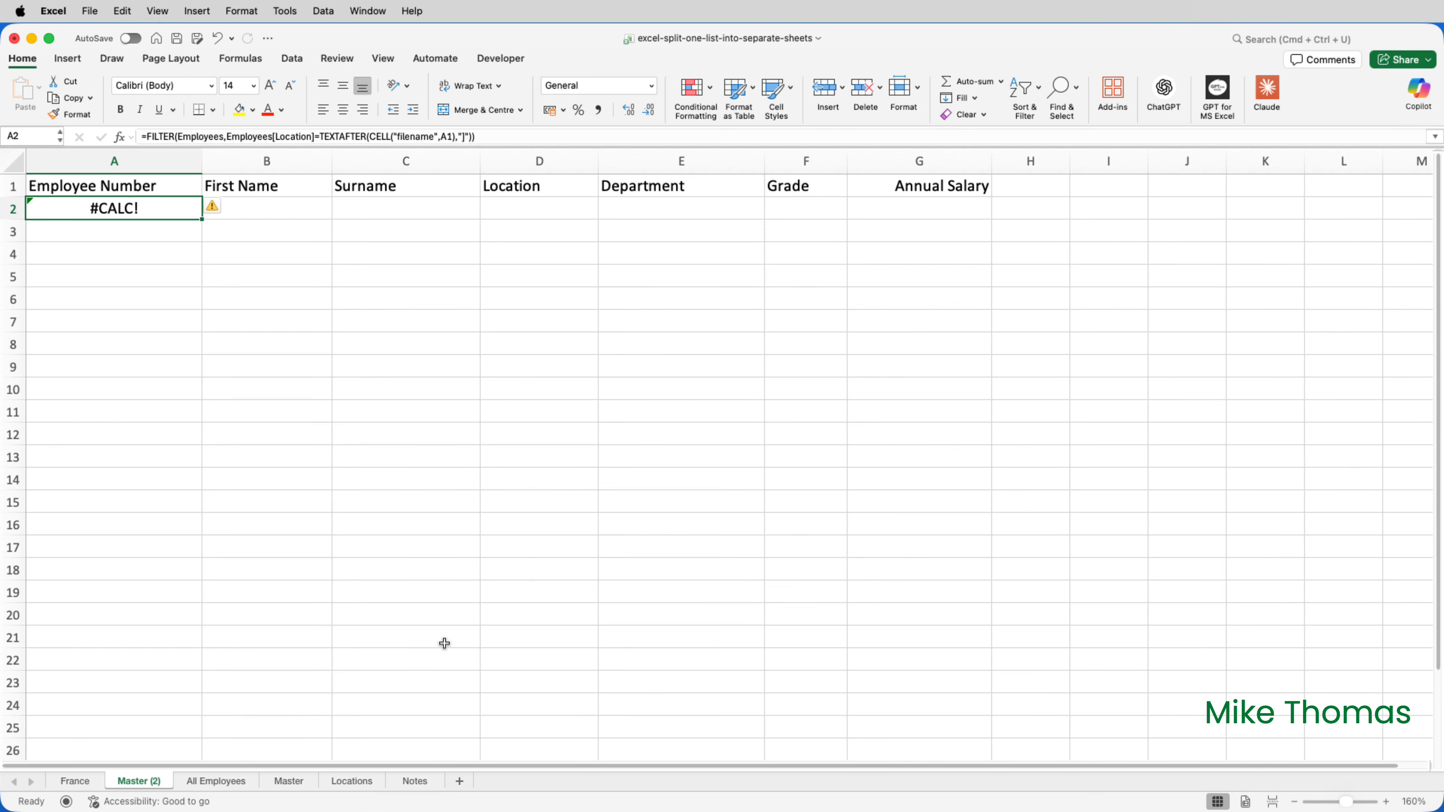
{"action": "double_click", "coordinate": [154, 785]}
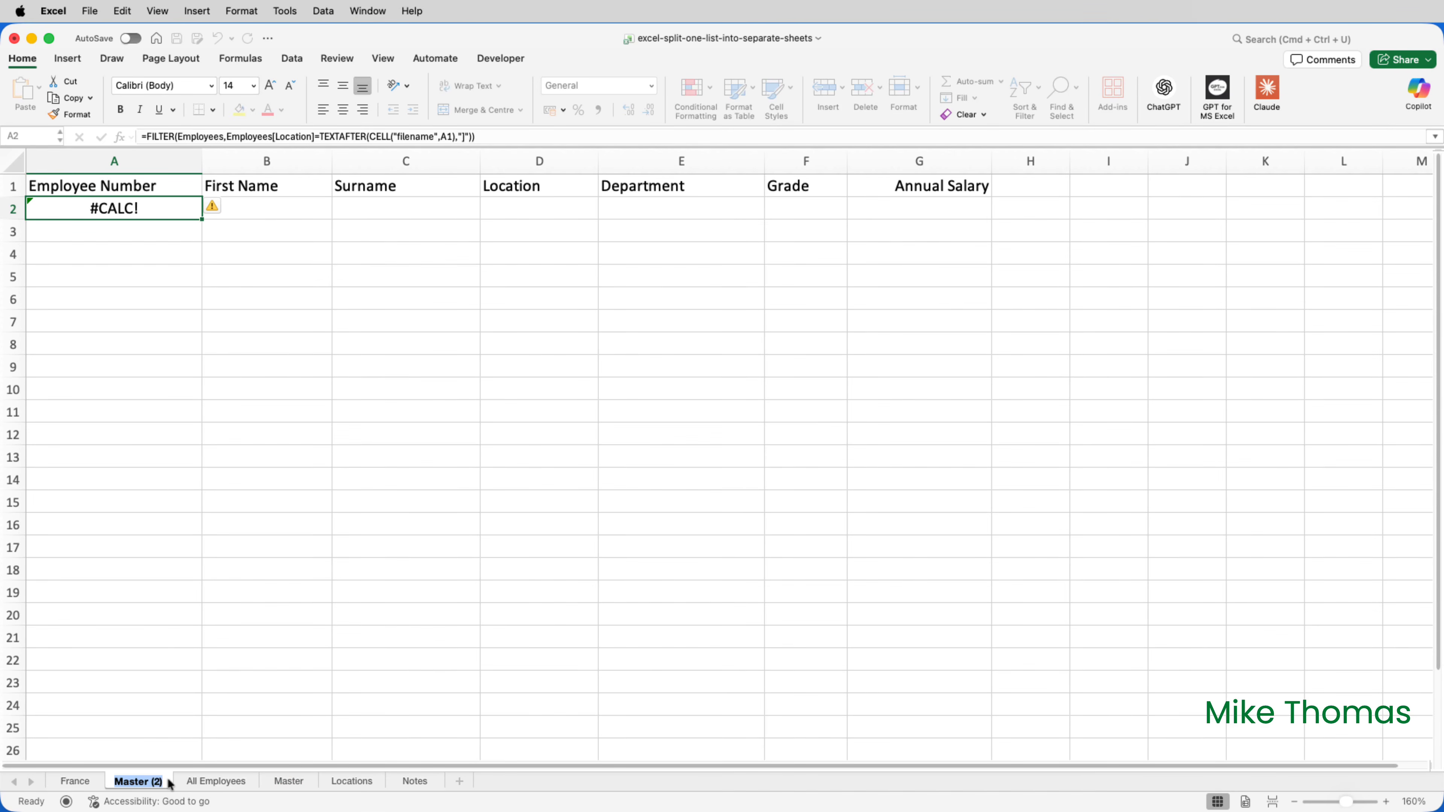
{"action": "type", "text": "Spain"}
{"action": "key", "text": "Return"}
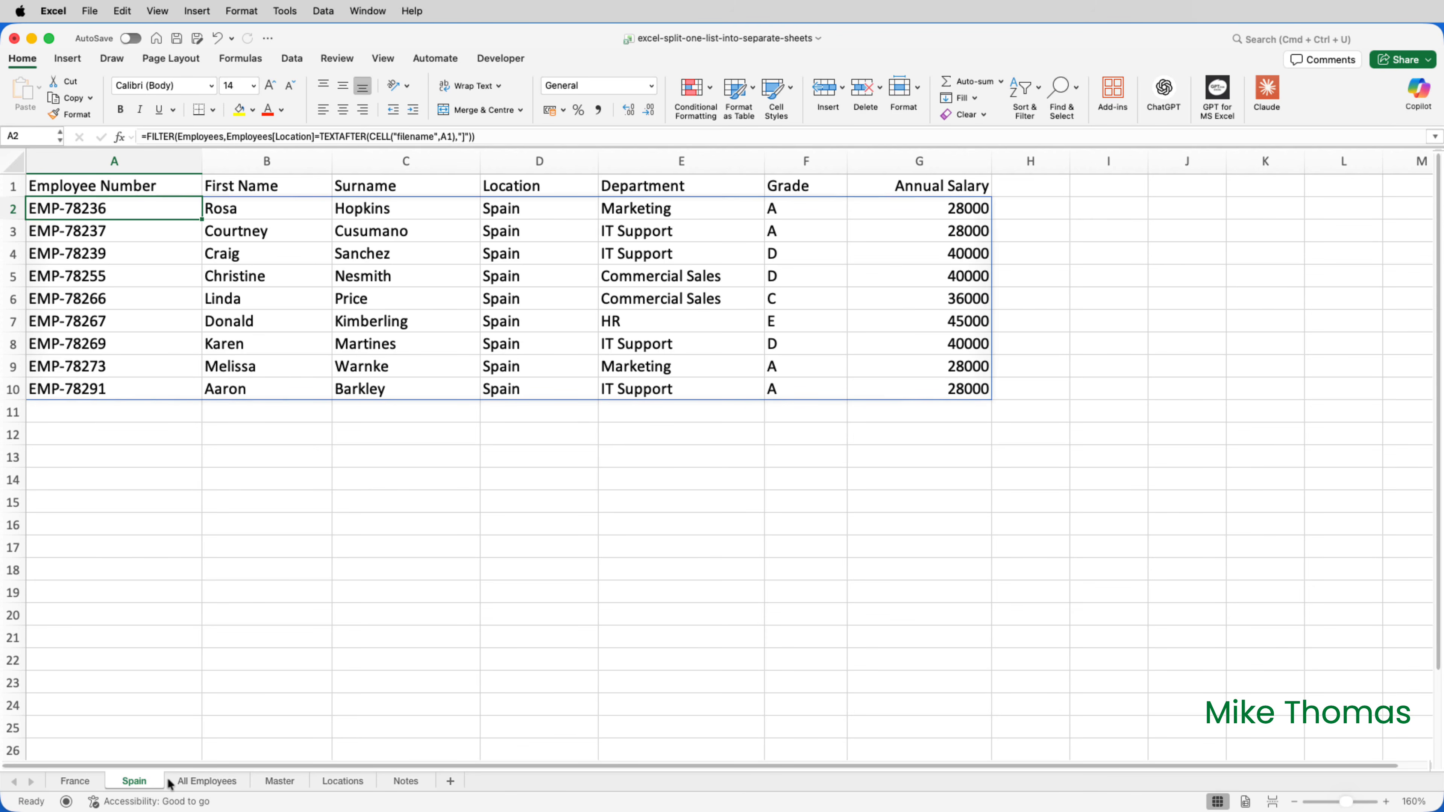
- In TextEdit, copy the complete CreateSheets macro code from macro.txt and close the file
{"action": "left_click", "coordinate": [196, 785]}
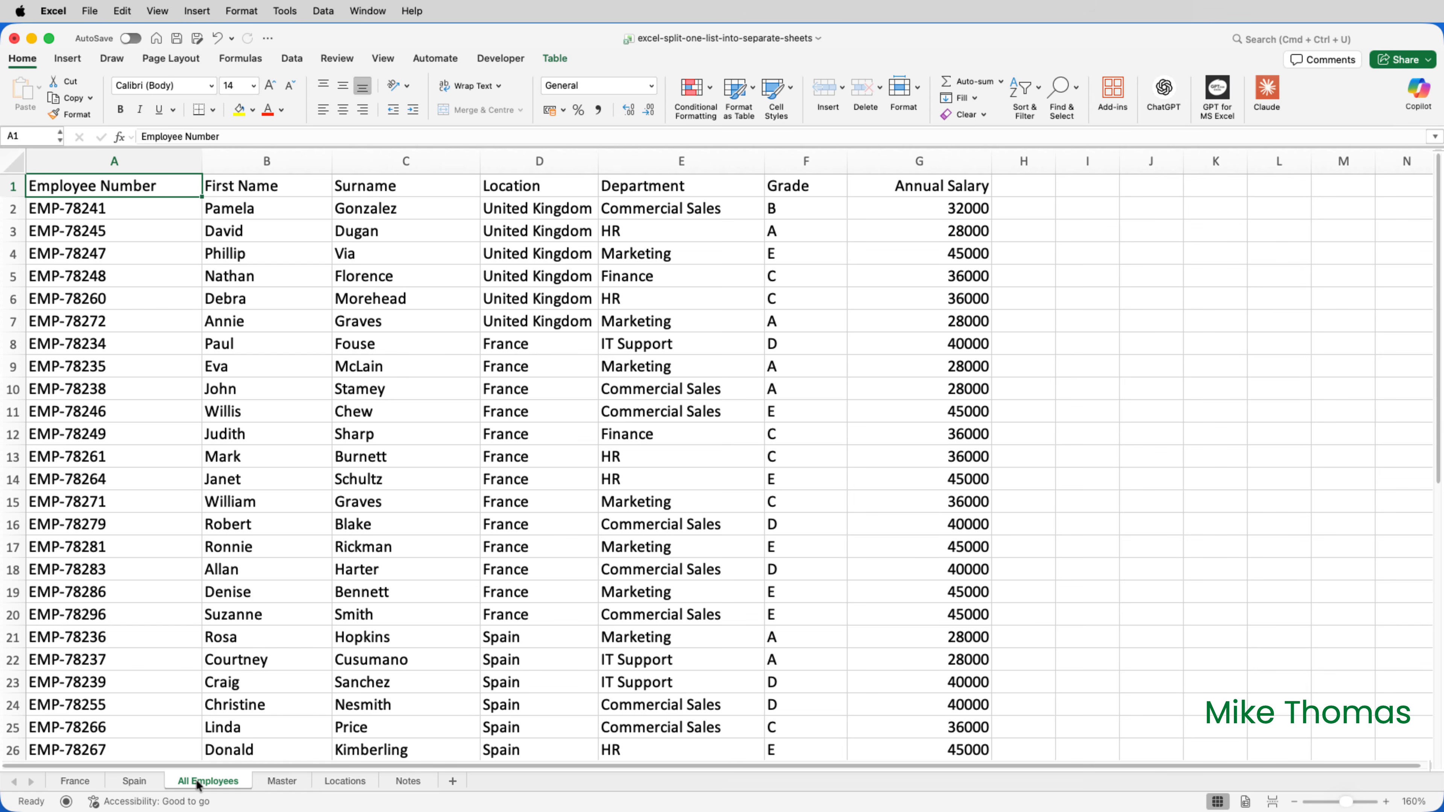
{"action": "left_click", "coordinate": [333, 782]}
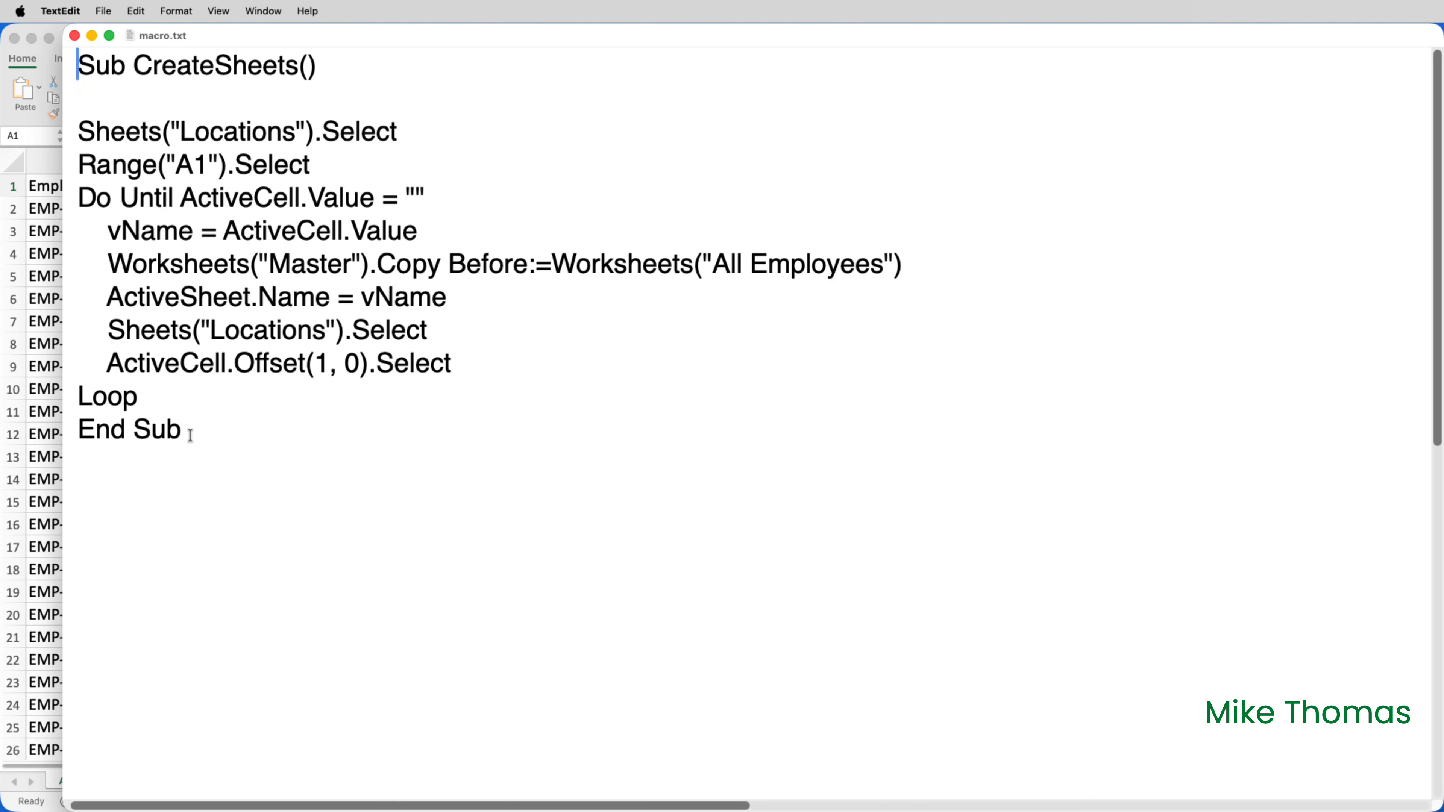
{"action": "left_click_drag", "start_coordinate": [191, 437], "coordinate": [60, 63]}
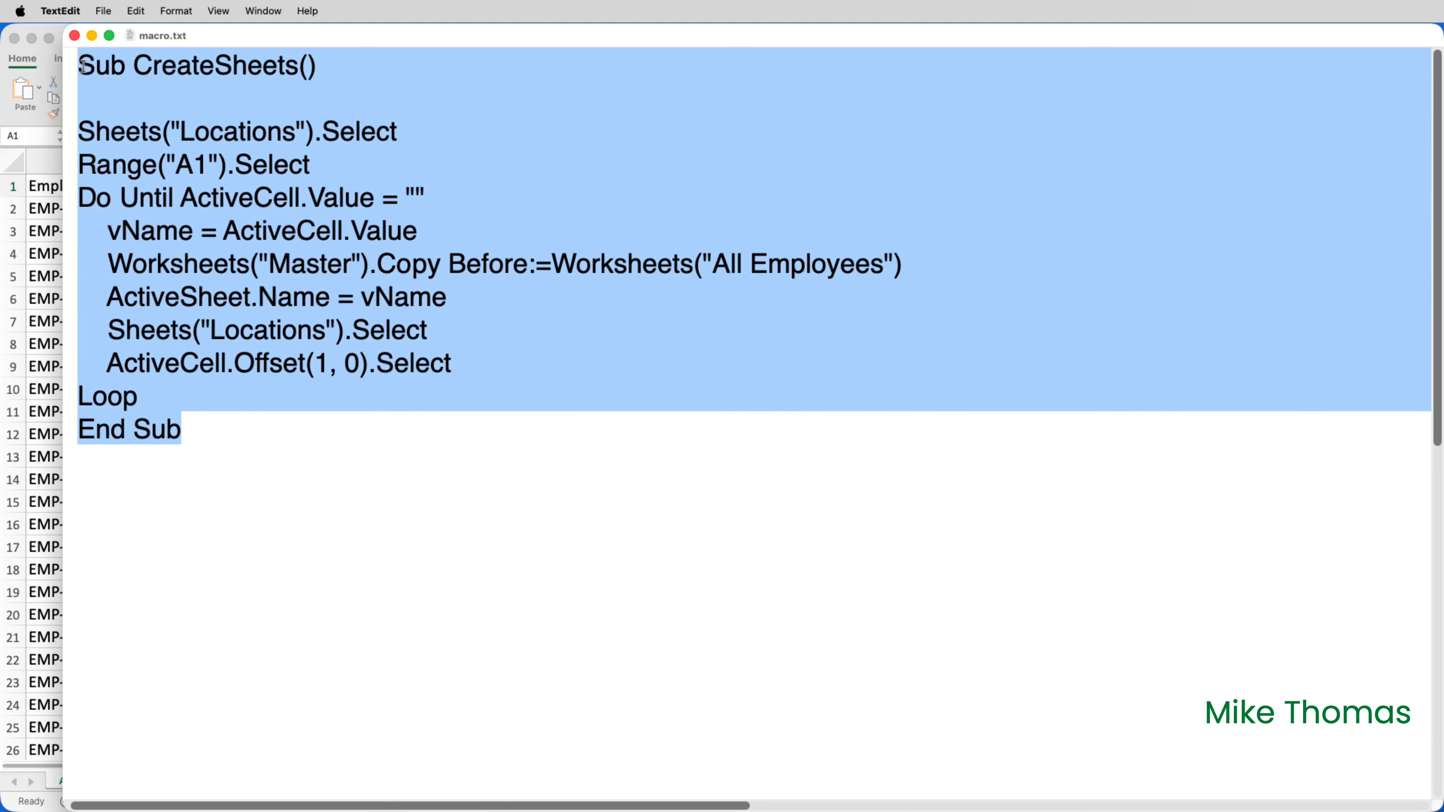
{"action": "right_click", "coordinate": [113, 66]}
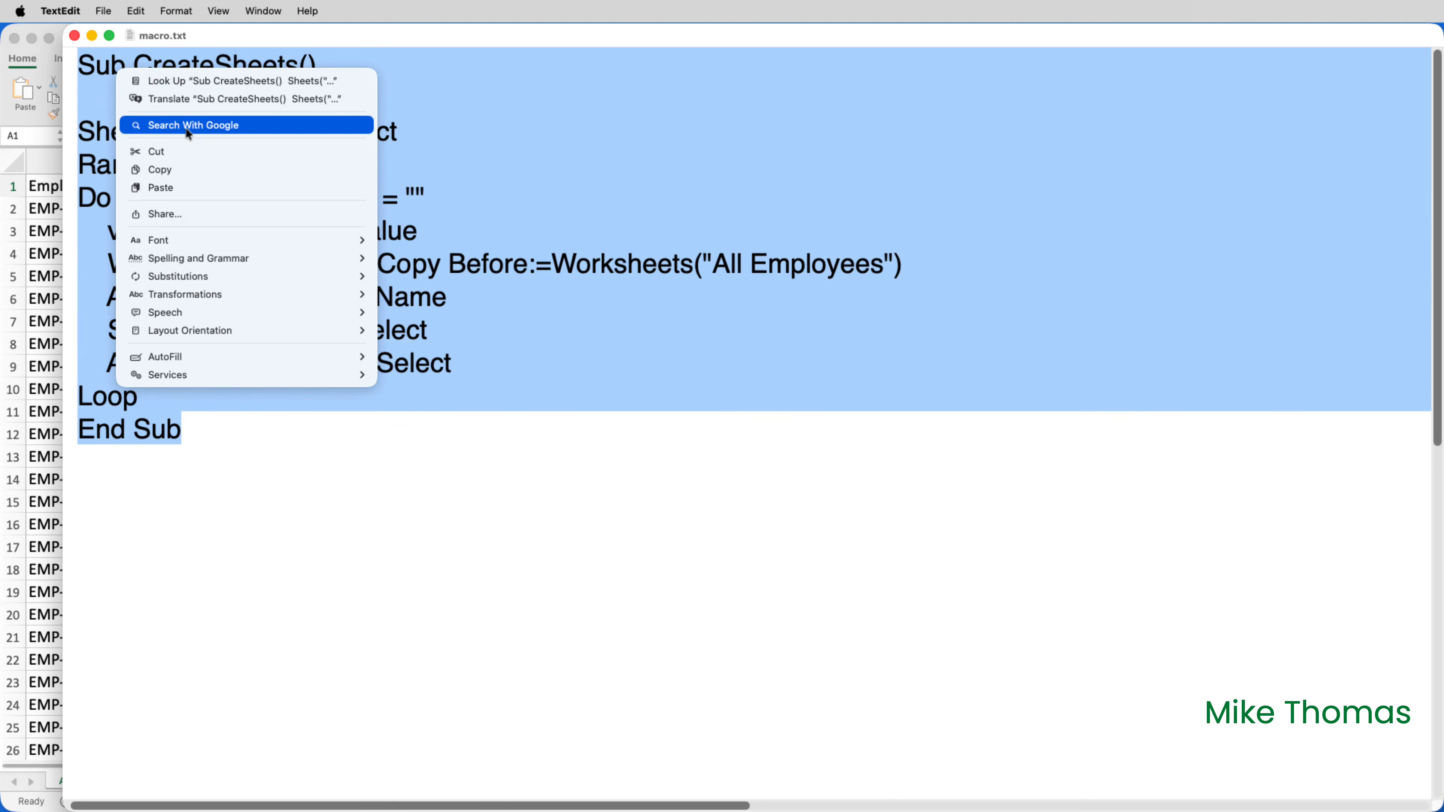
{"action": "left_click", "coordinate": [178, 171]}
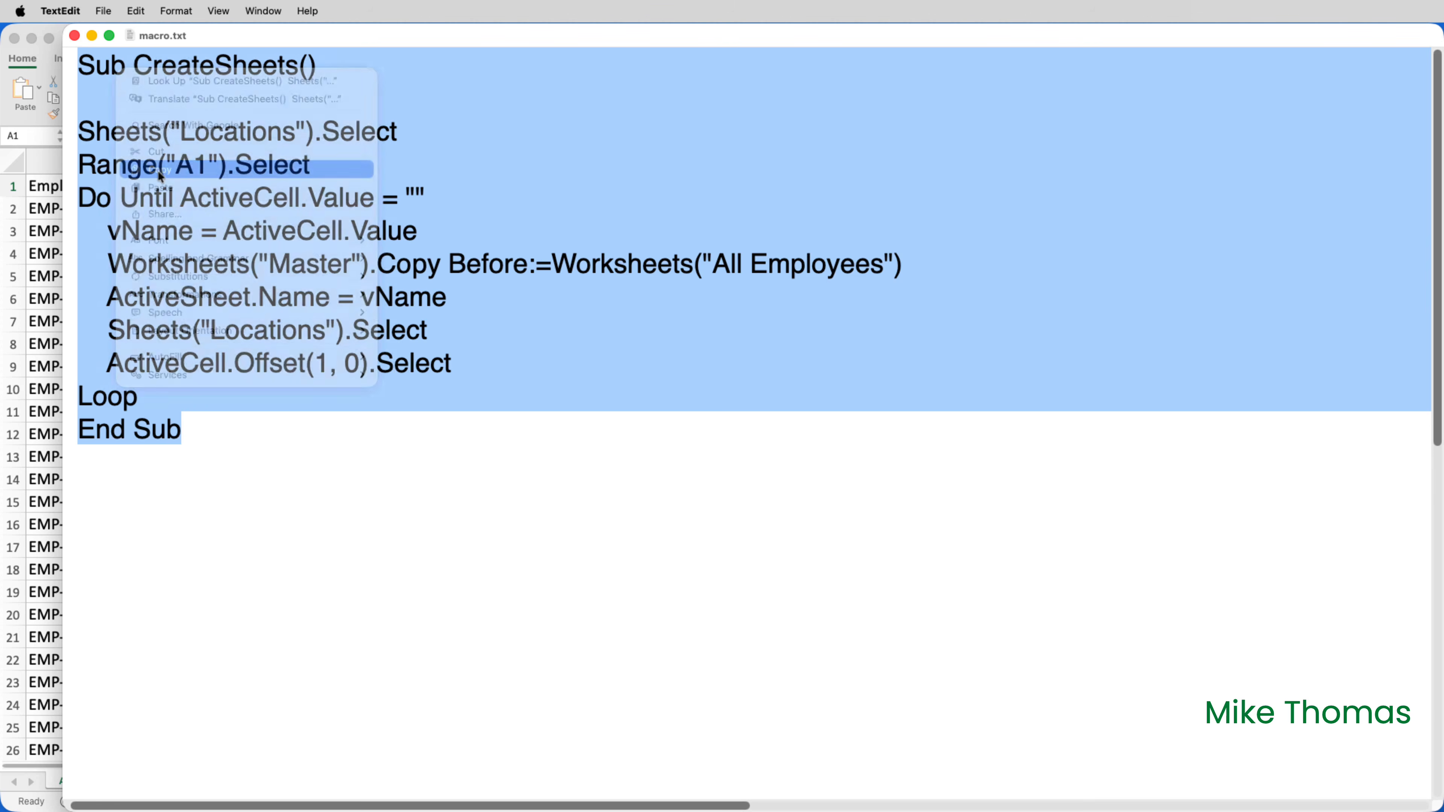
{"action": "left_click", "coordinate": [74, 36]}
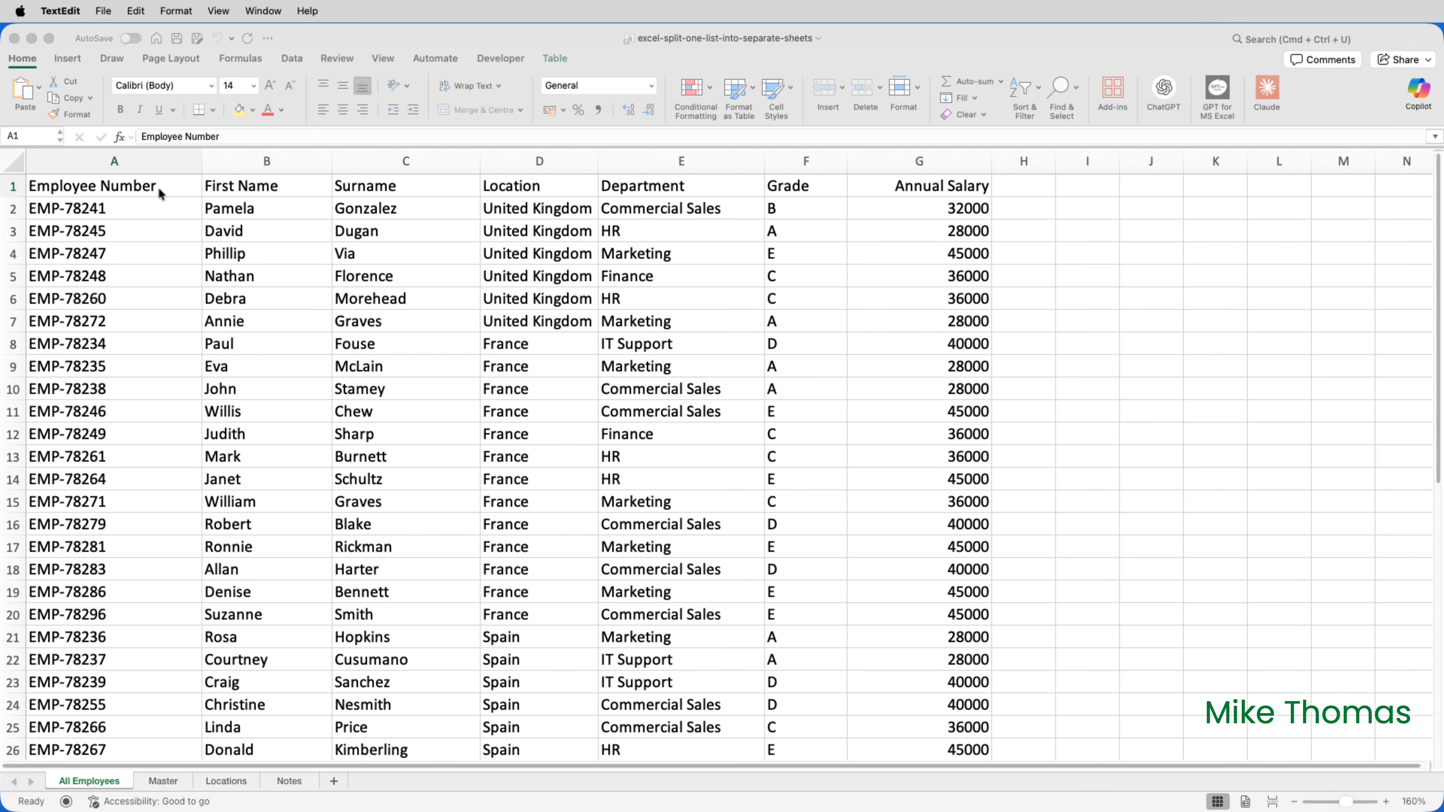
- Back in Excel, insert a new module into the workbook's VBA project, paste the CreateSheets code into it and close the Visual Basic editor
{"action": "left_click", "coordinate": [157, 186]}
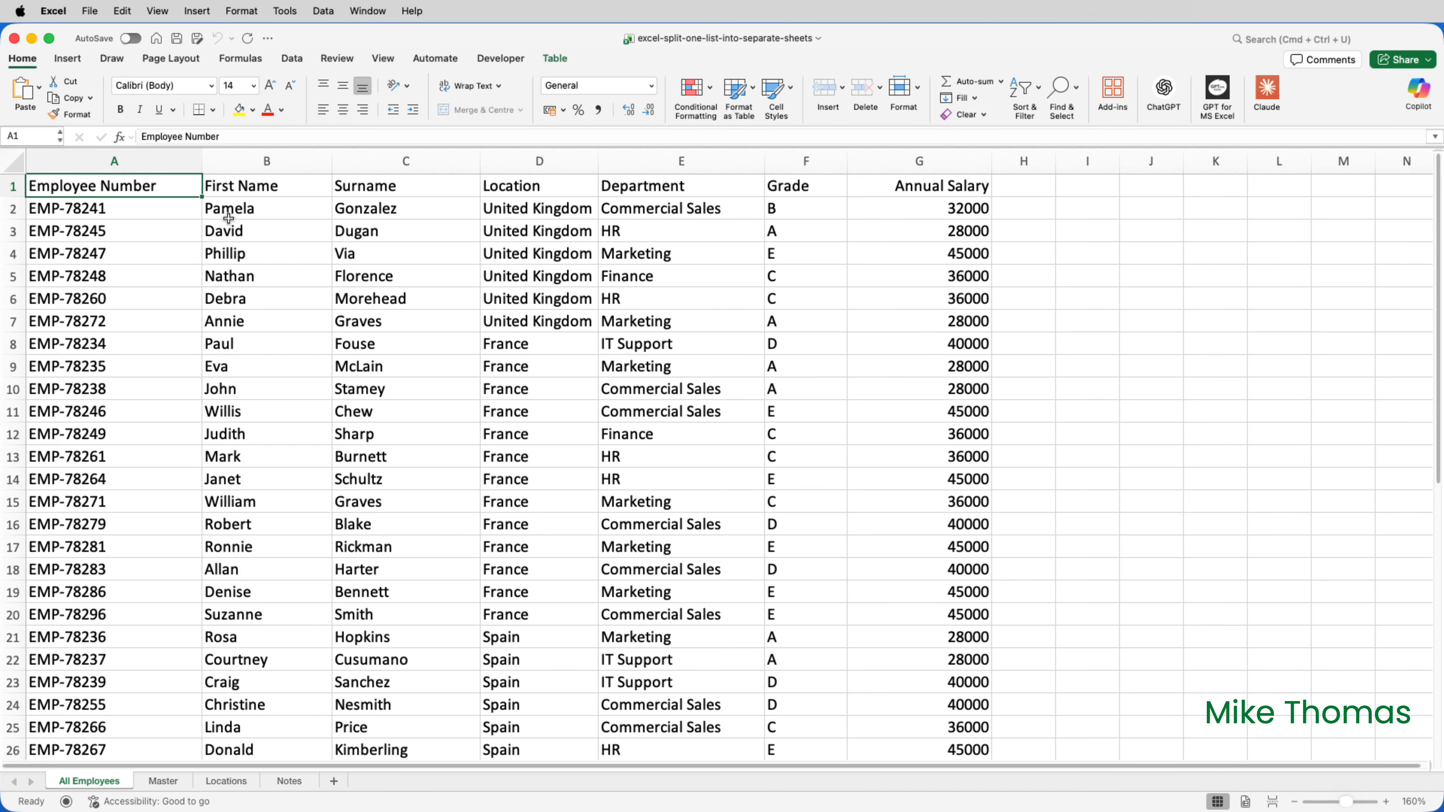
{"action": "key", "text": "alt+F11"}
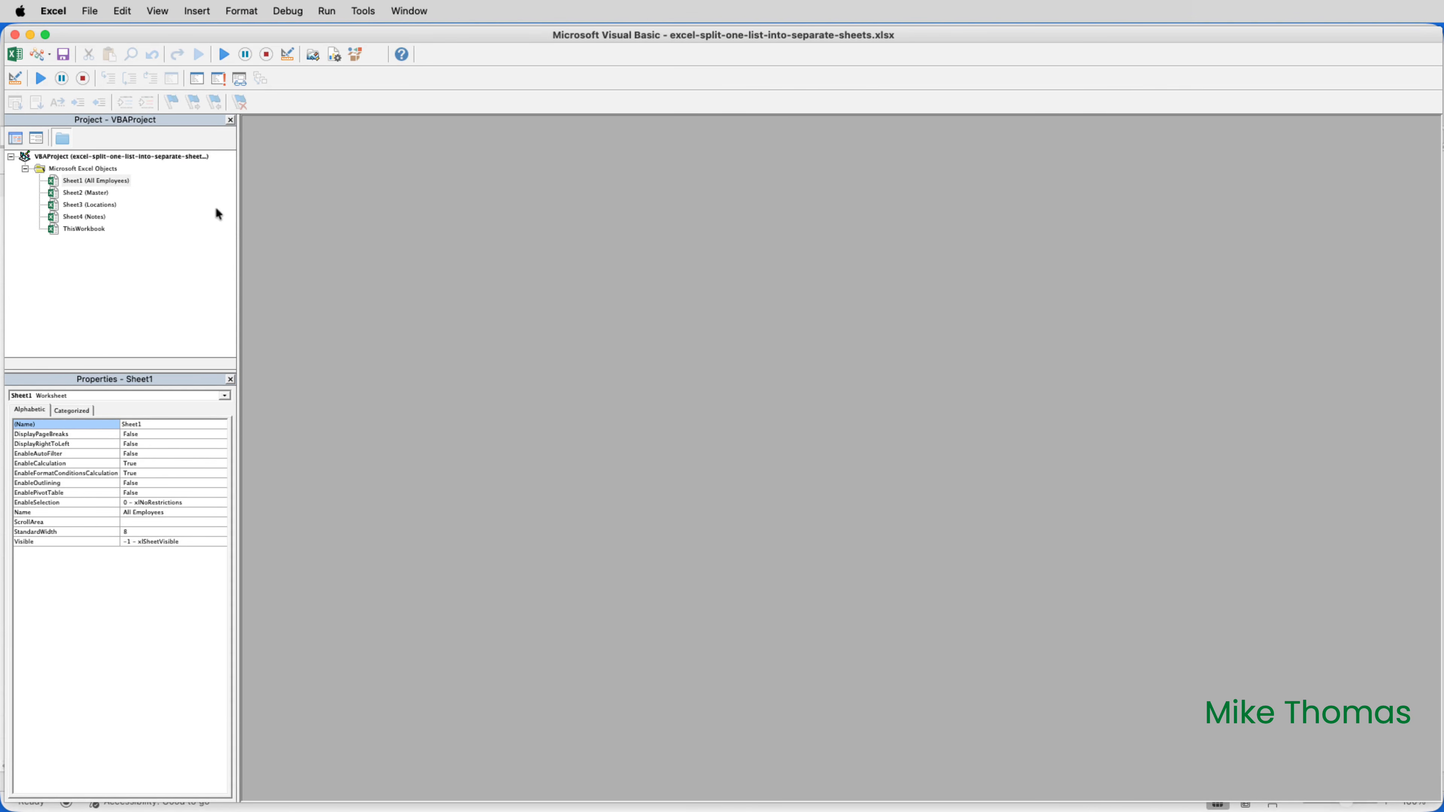
{"action": "left_click", "coordinate": [196, 13]}
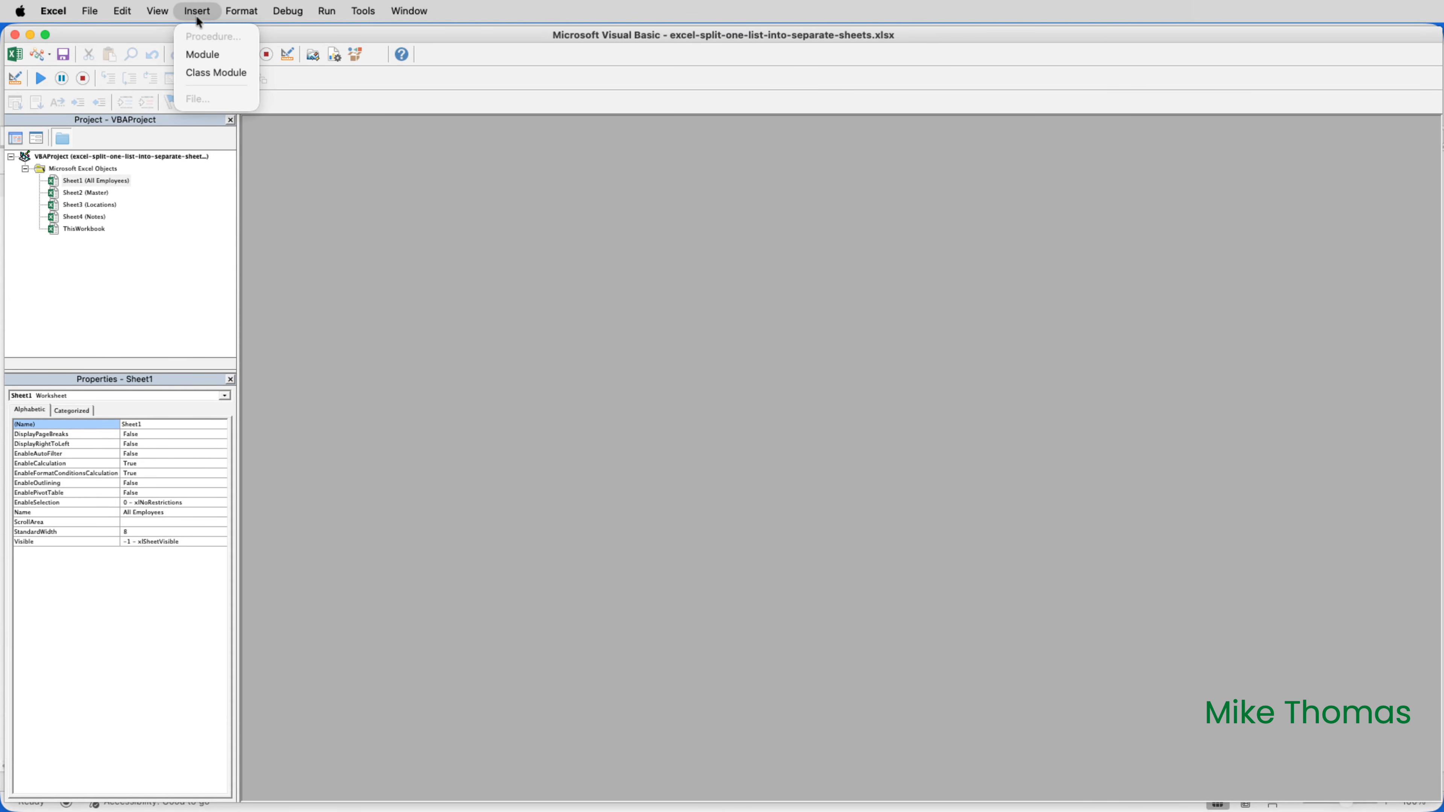
{"action": "left_click", "coordinate": [207, 54]}
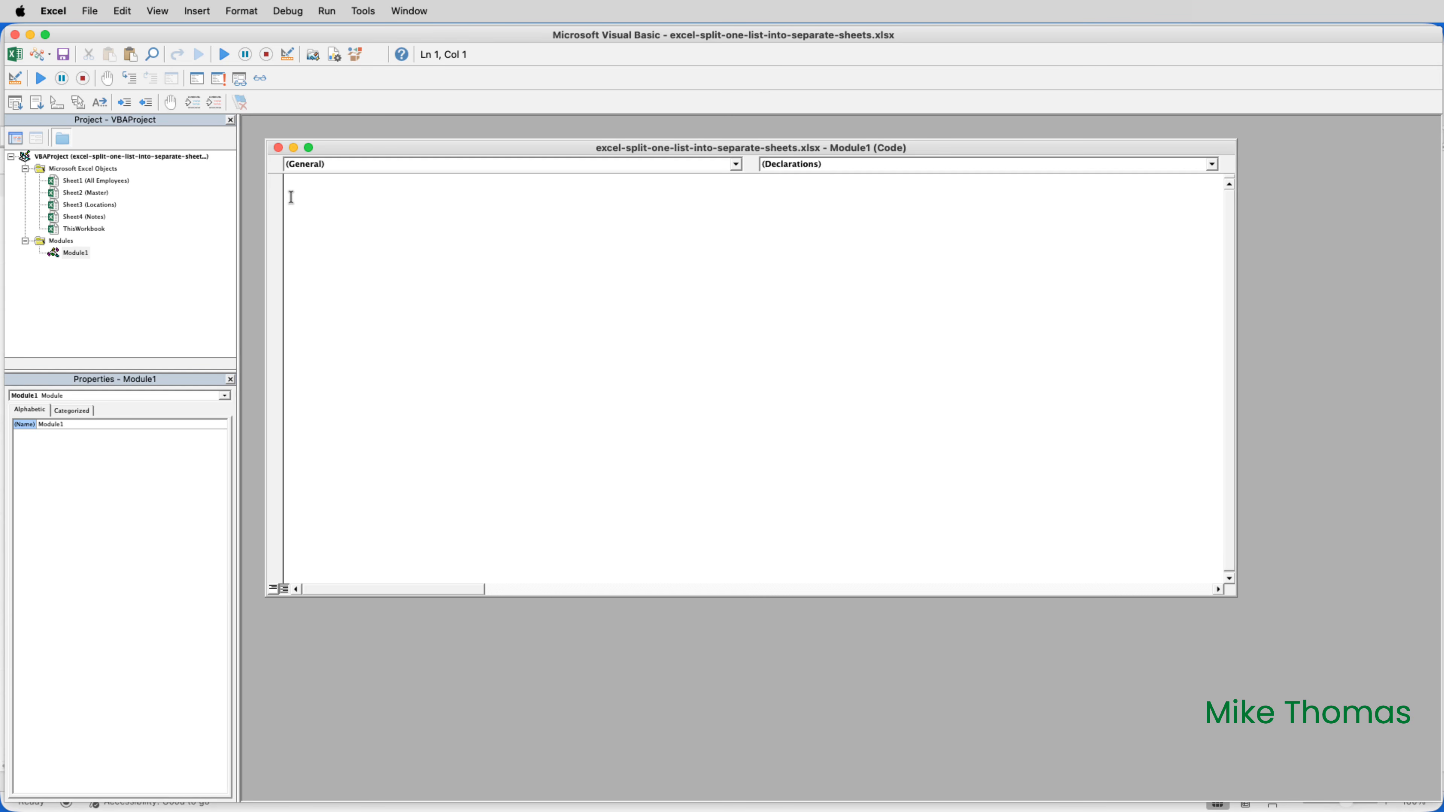
{"action": "right_click", "coordinate": [323, 194]}
{"action": "left_click", "coordinate": [375, 239]}
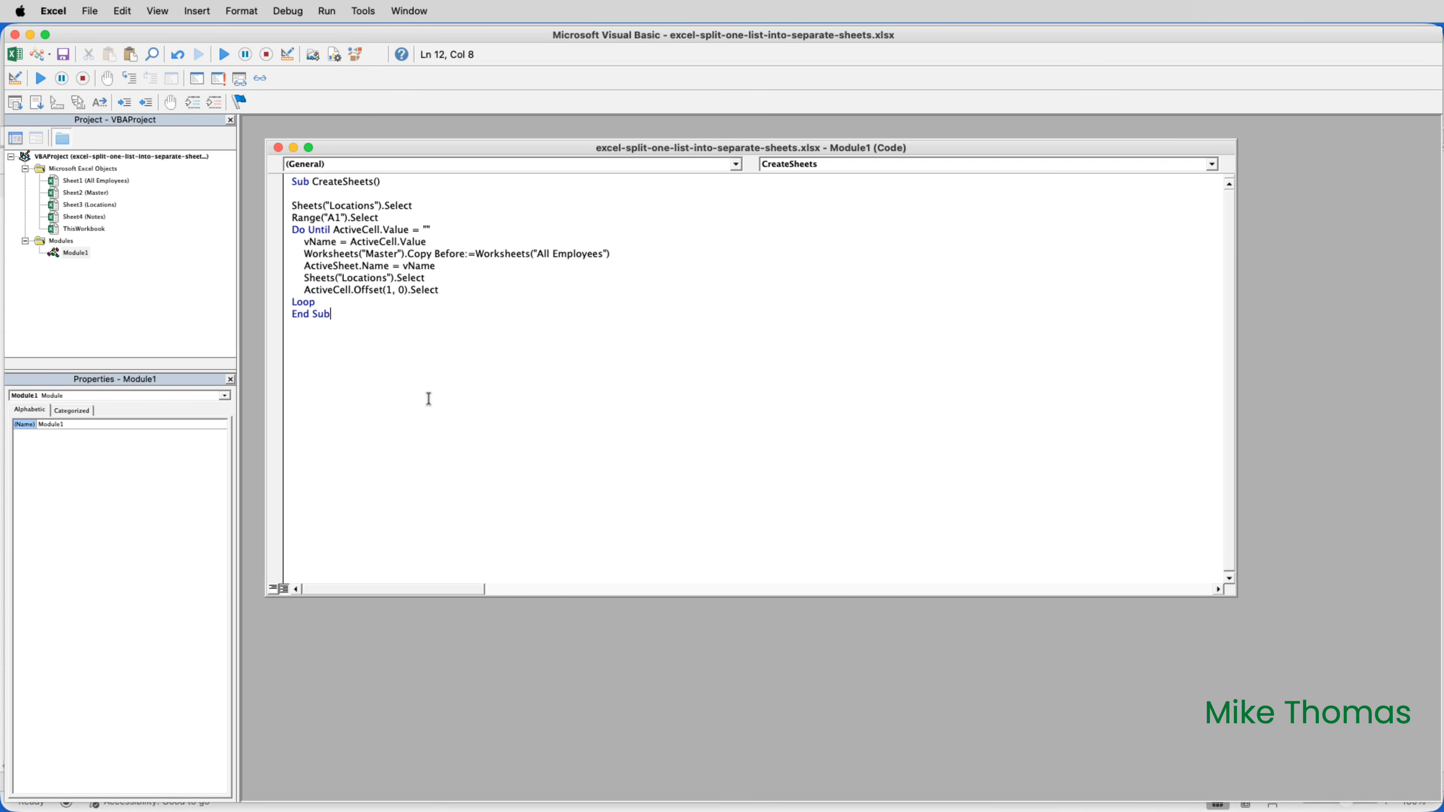
{"action": "left_click", "coordinate": [415, 194]}
{"action": "left_click", "coordinate": [16, 36]}
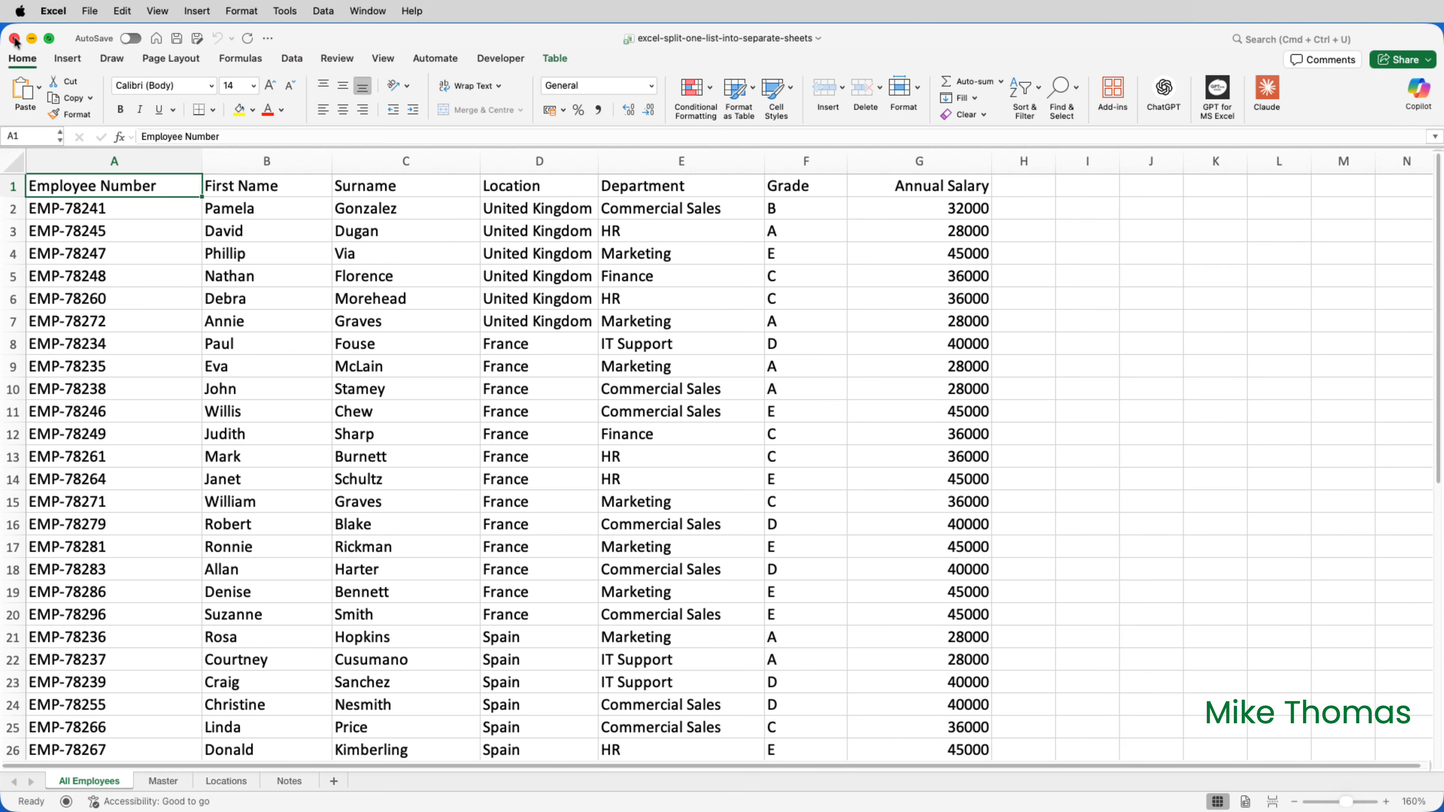
- Run the CreateSheets macro to generate a sheet for each entry on the Locations sheet
{"action": "key", "text": "alt+F8"}
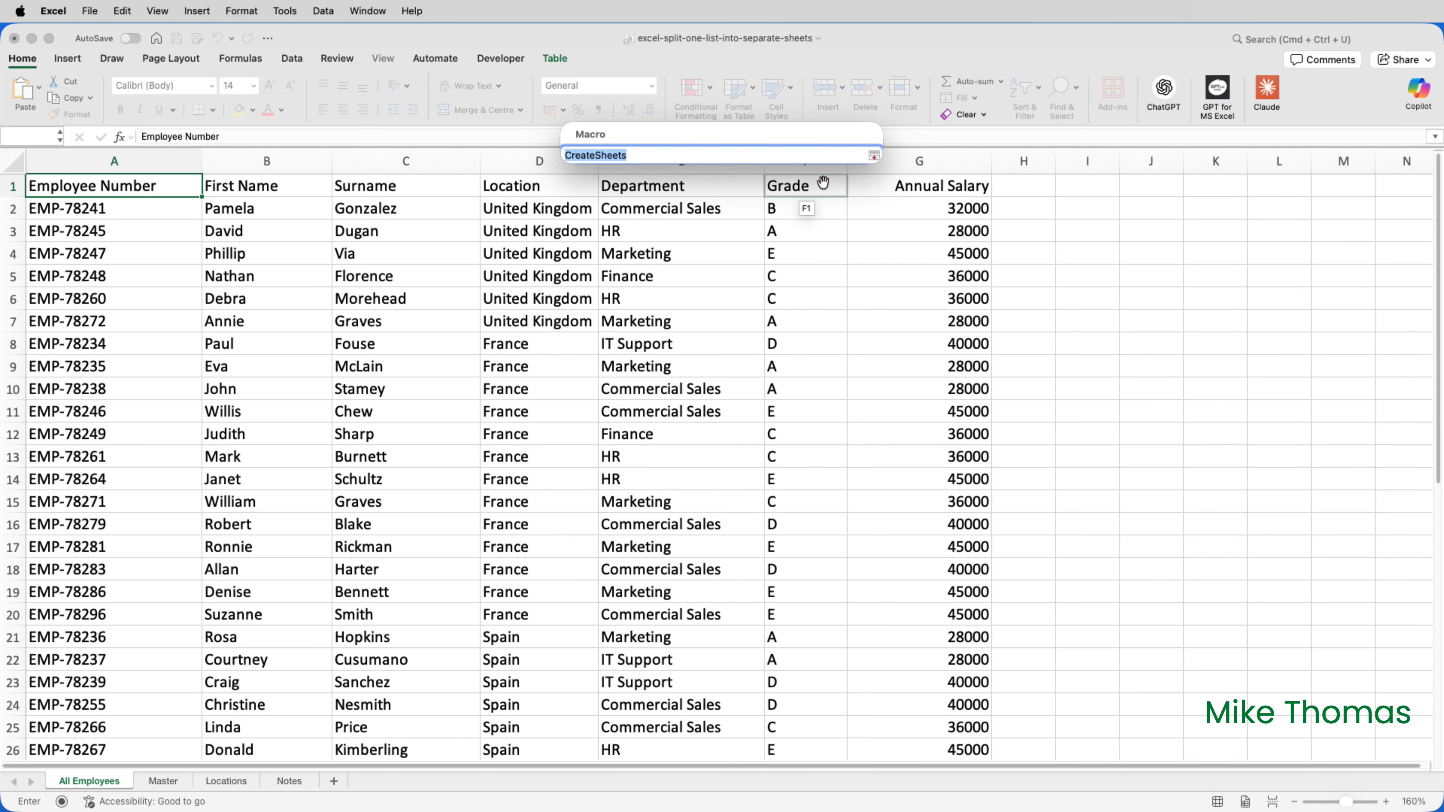
{"action": "left_click", "coordinate": [874, 155]}
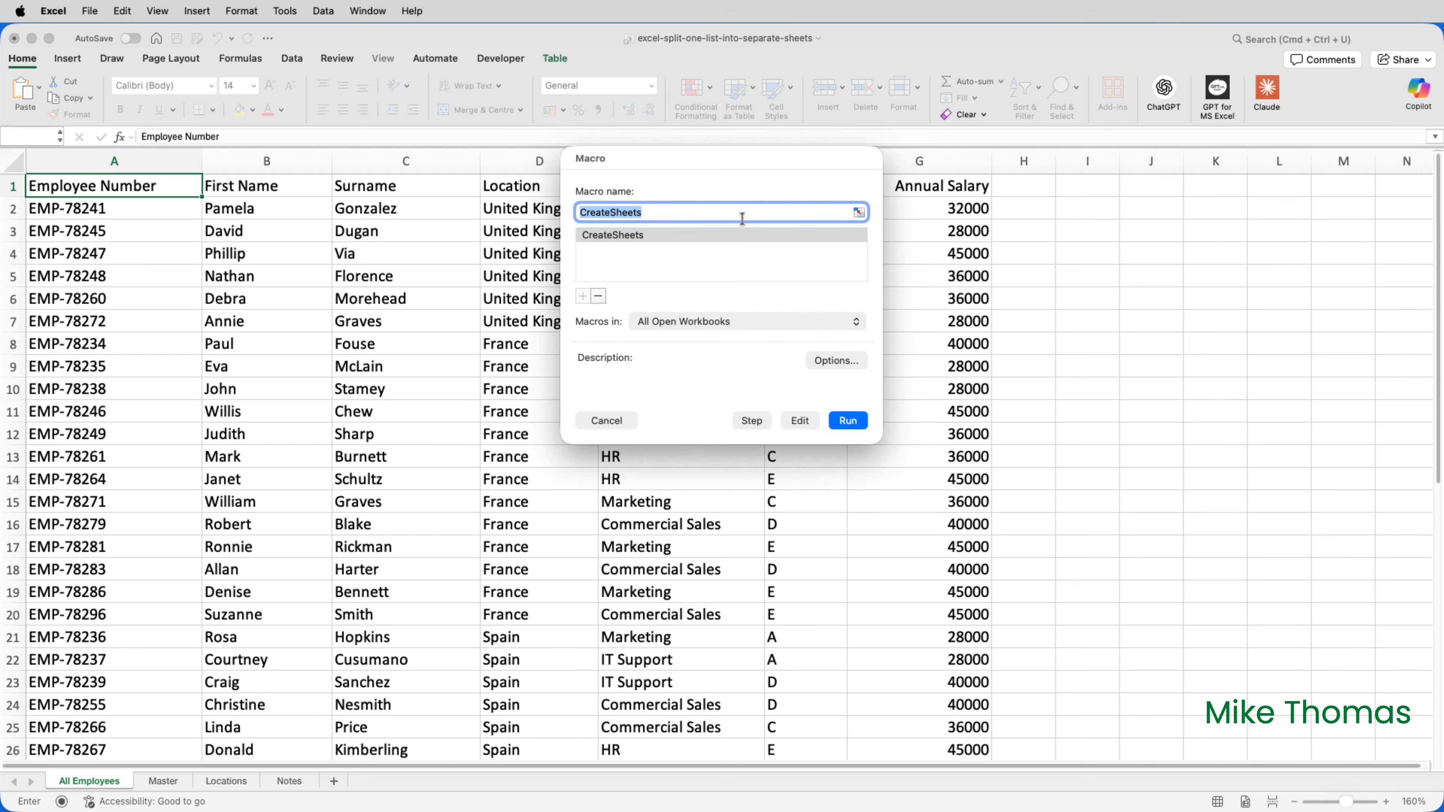
{"action": "left_click", "coordinate": [738, 234]}
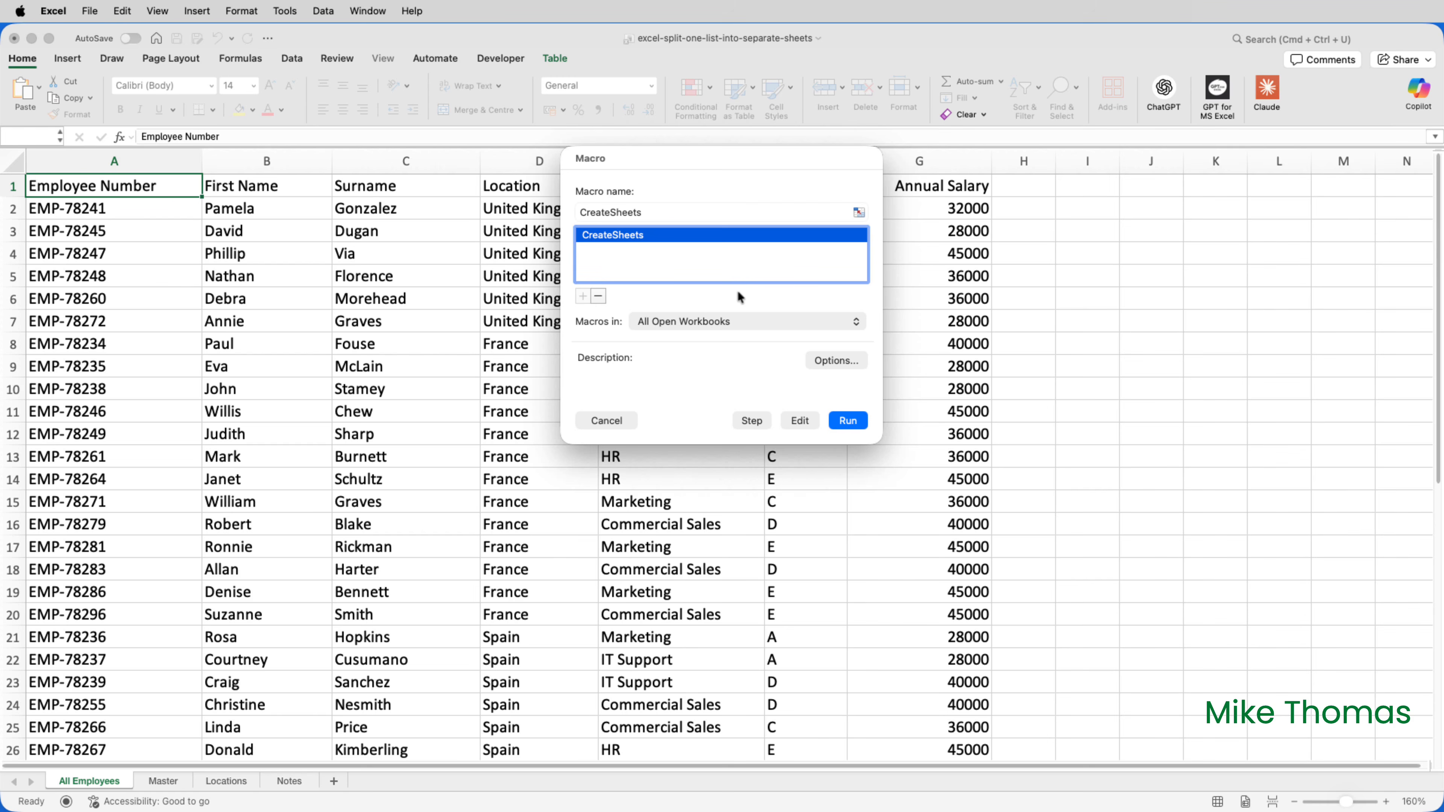
{"action": "left_click", "coordinate": [850, 421]}
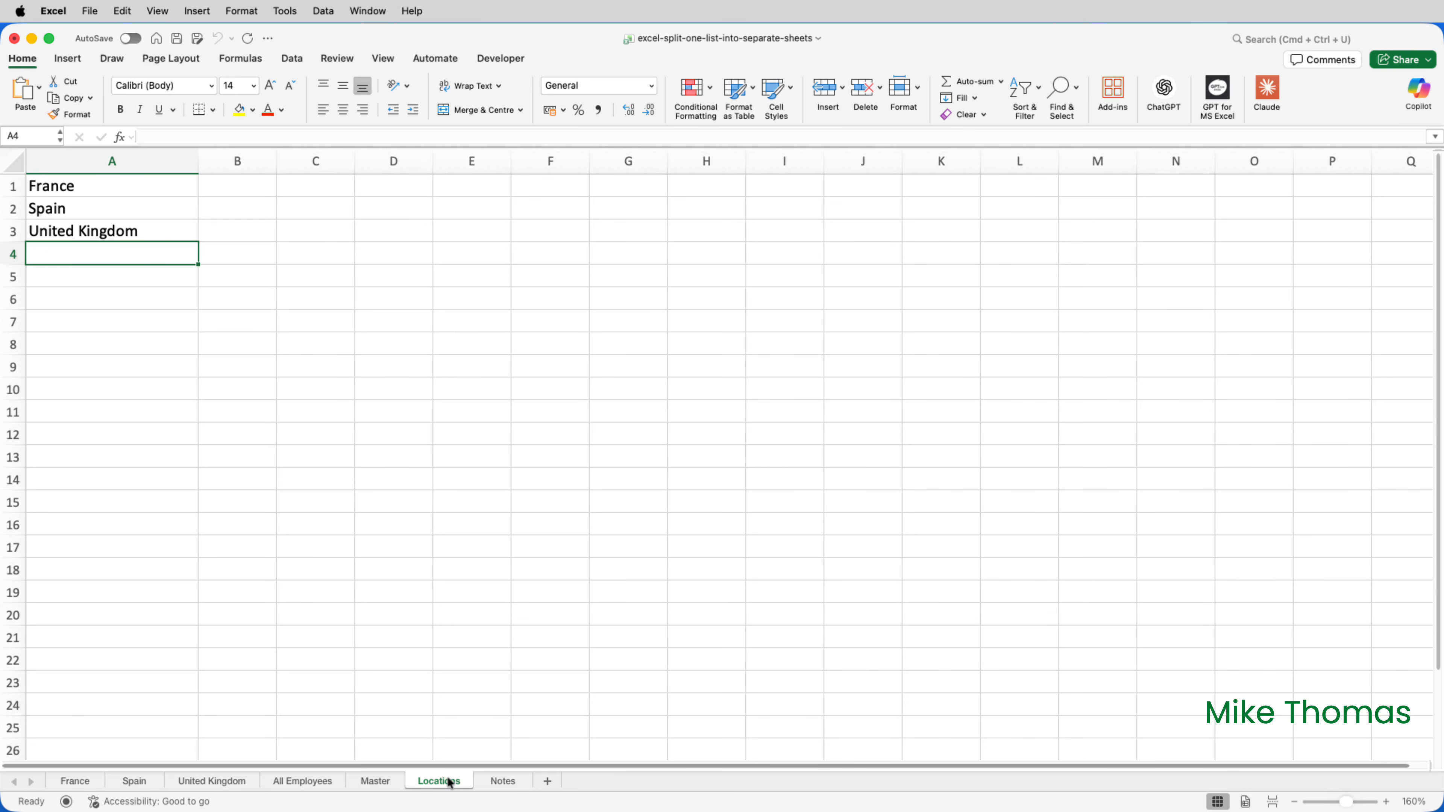
- Review the France, Spain and United Kingdom sheets, comparing them with the Master sheet
{"action": "left_click", "coordinate": [91, 783]}
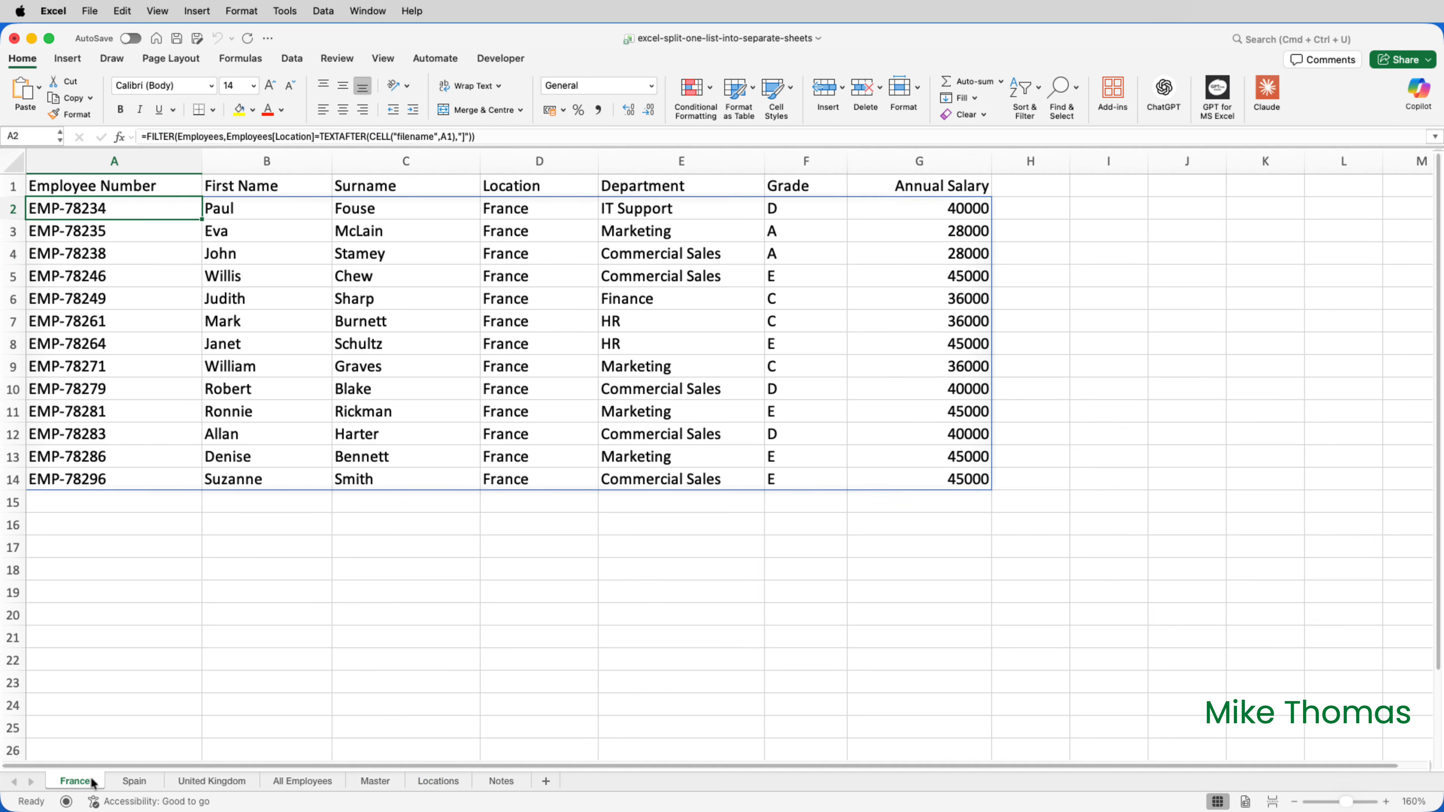
{"action": "left_click", "coordinate": [369, 784]}
{"action": "left_click", "coordinate": [75, 785]}
{"action": "left_click", "coordinate": [130, 788]}
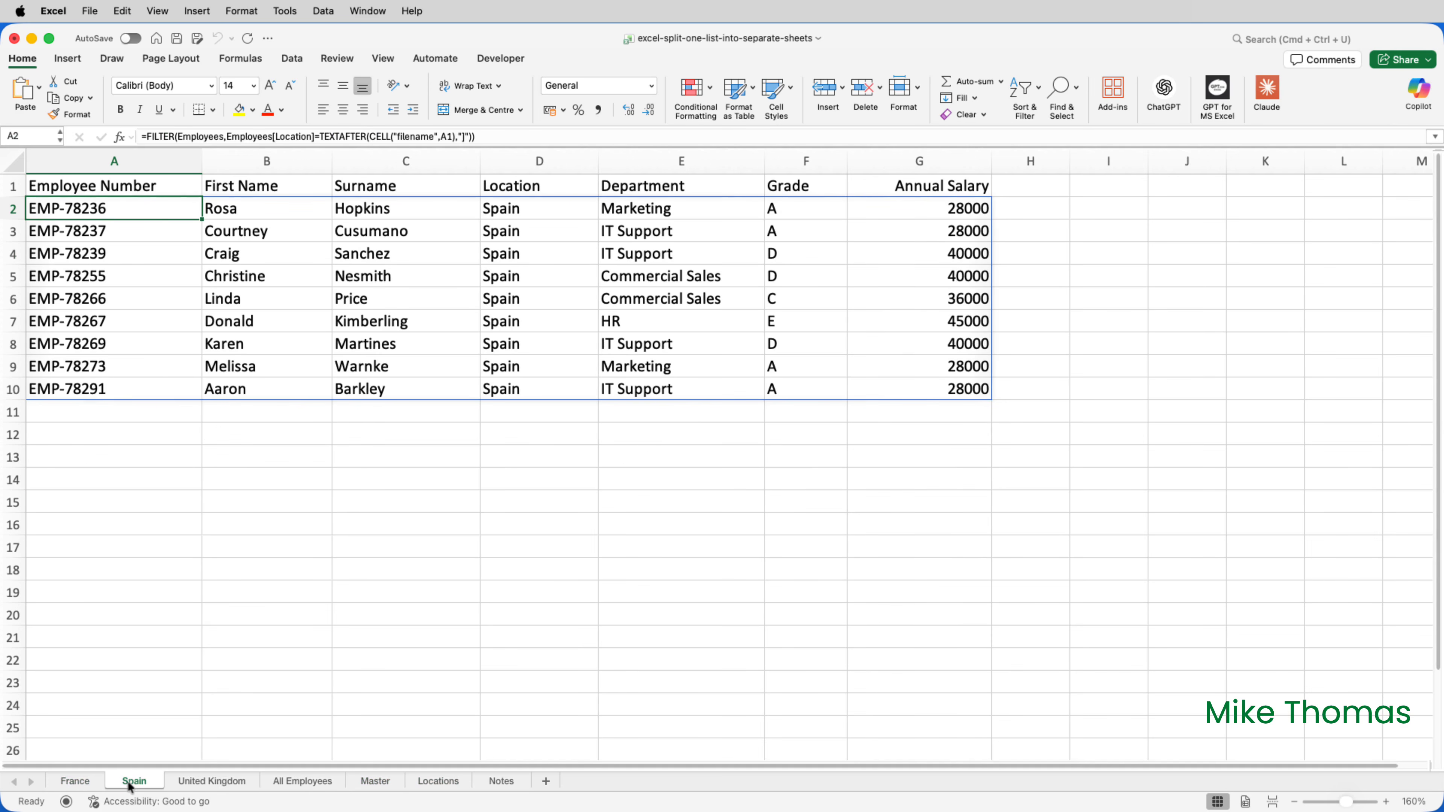
{"action": "left_click", "coordinate": [206, 785]}
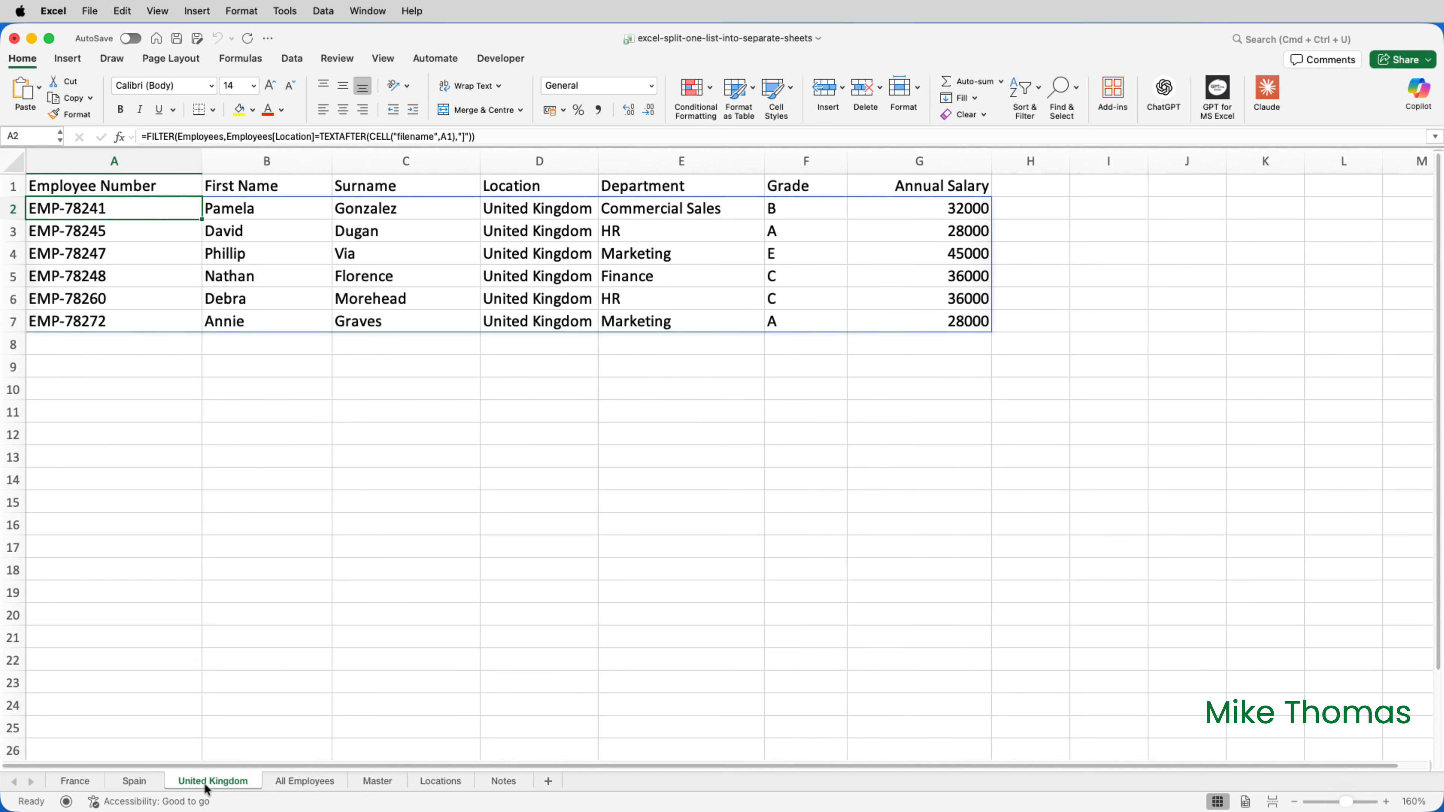